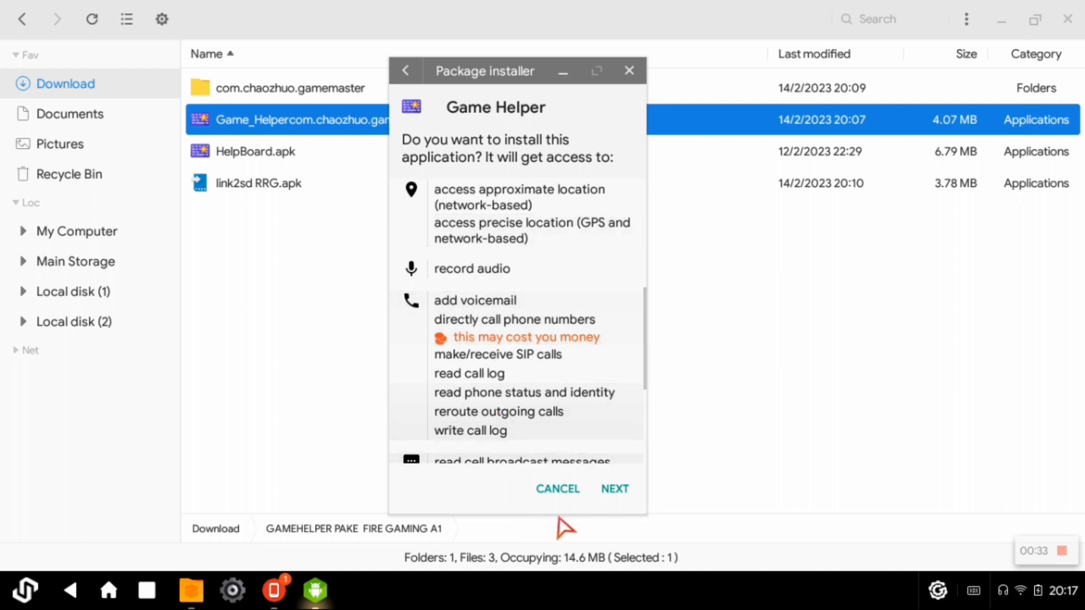
# - Install the Game Helper package with the requested permissions, finish the installer and minimise the file manager
pyautogui.click(616, 489)
pyautogui.click(619, 490)
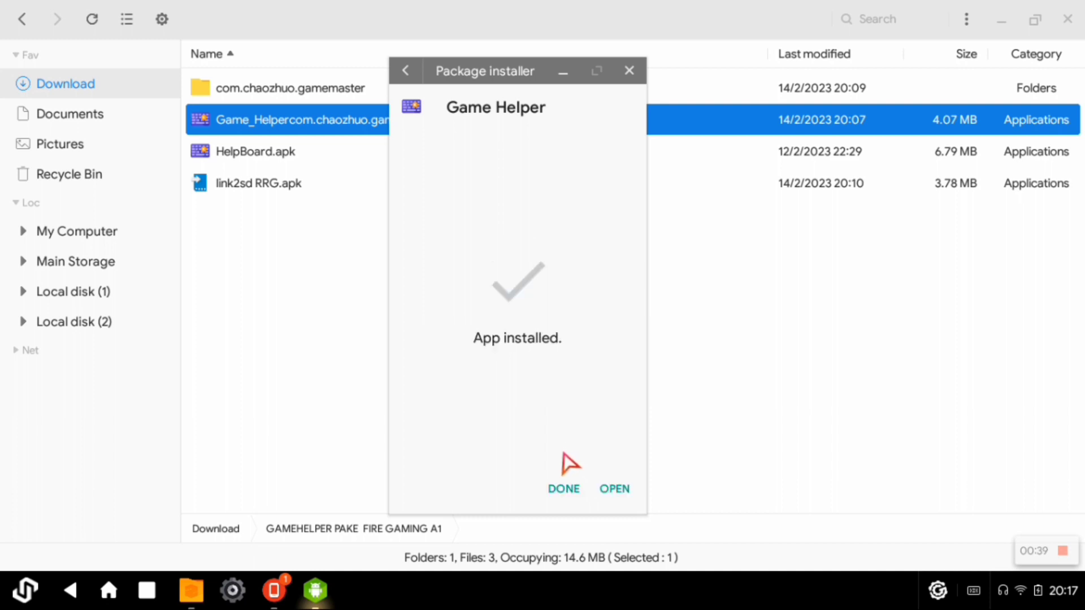
pyautogui.click(568, 491)
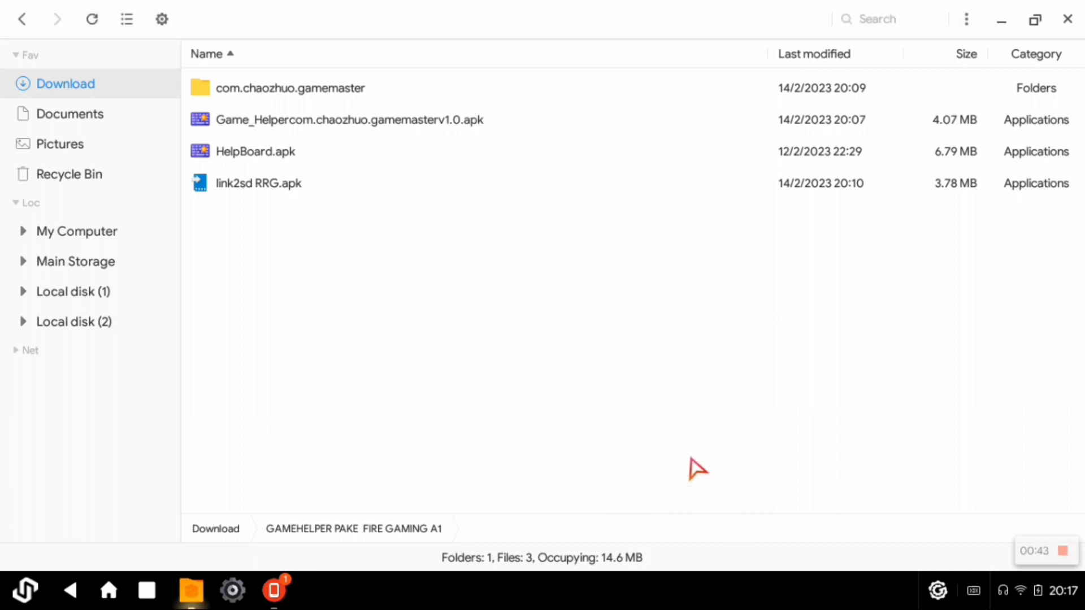
pyautogui.click(1006, 17)
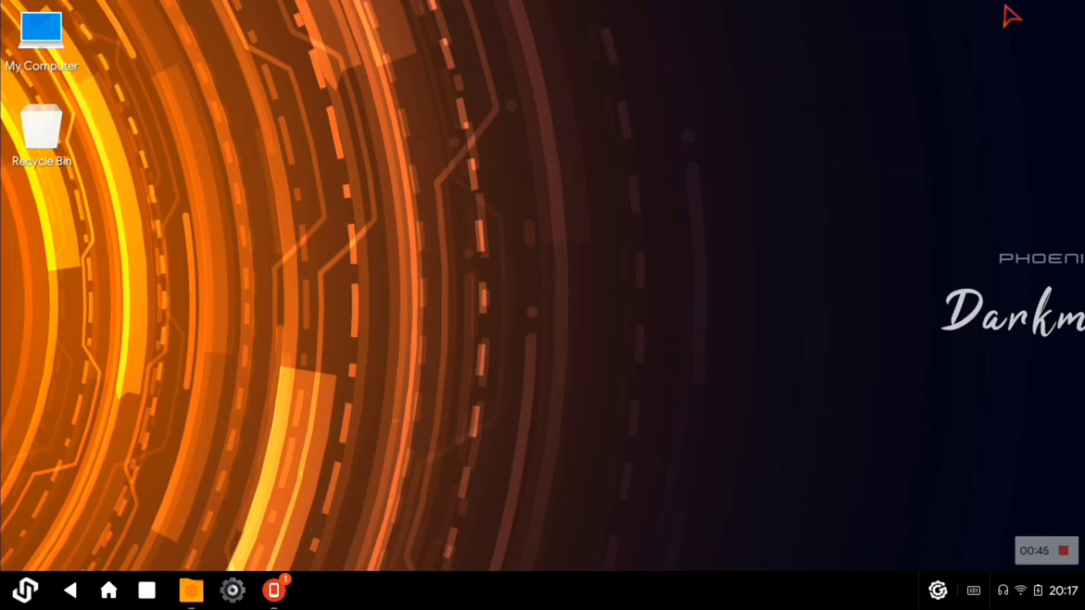
# - View the app info of the installed Game Helper and close it
pyautogui.click(17, 592)
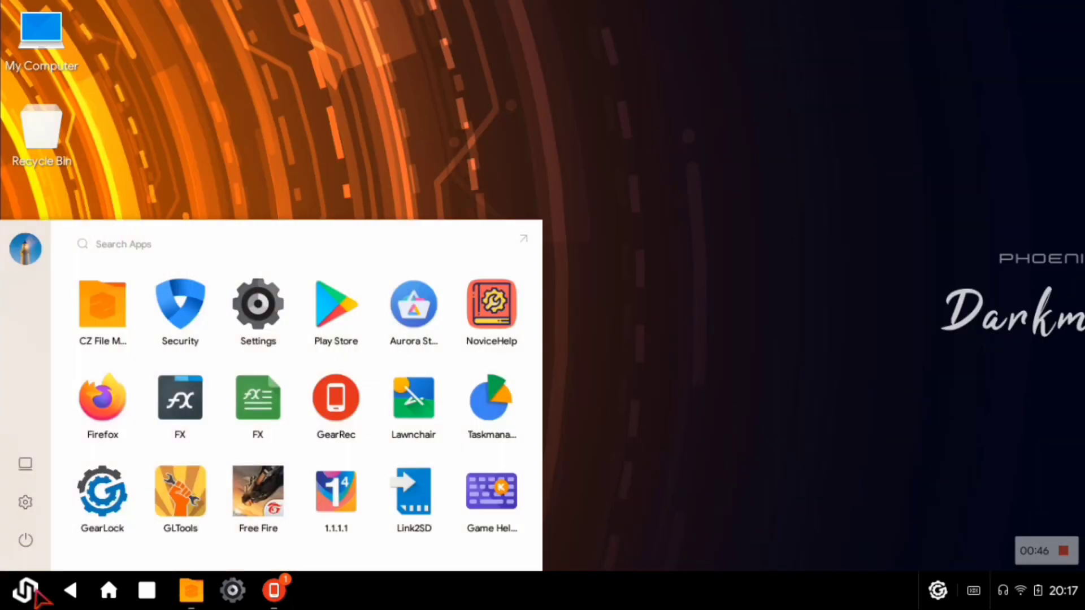
pyautogui.rightClick(492, 497)
pyautogui.click(447, 391)
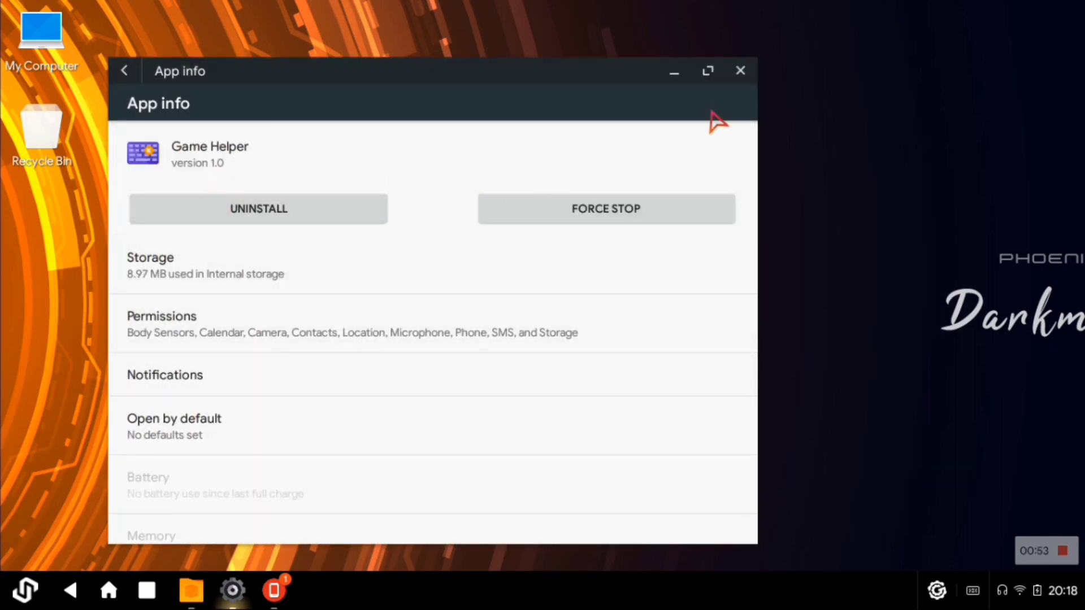
pyautogui.click(740, 71)
pyautogui.rightClick(383, 227)
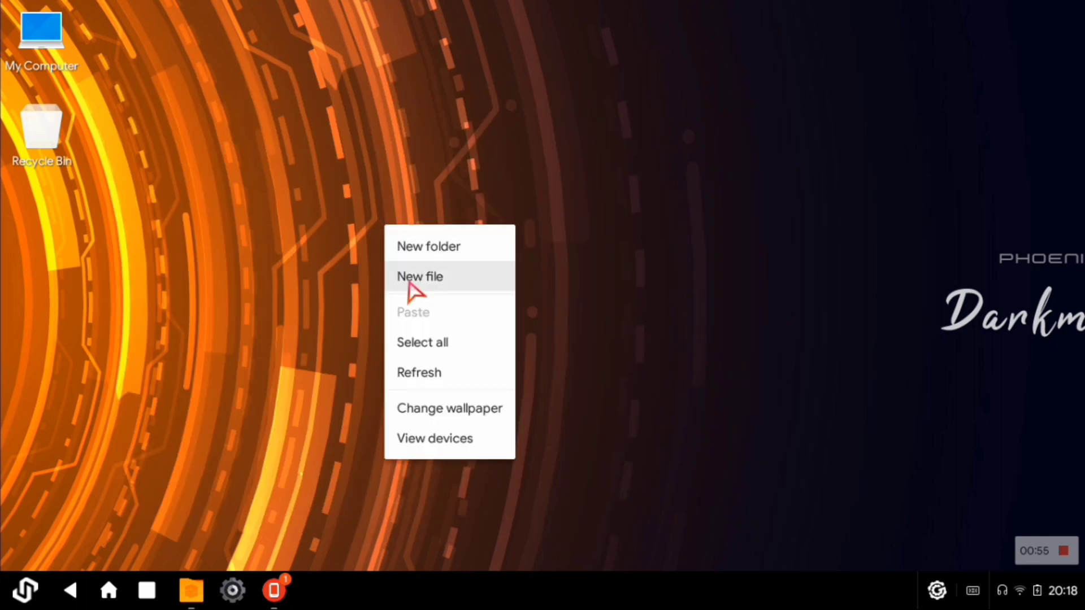
pyautogui.click(418, 374)
# - Launch Game Helper, add Free Fire to its game list and open the game from there
pyautogui.click(8, 601)
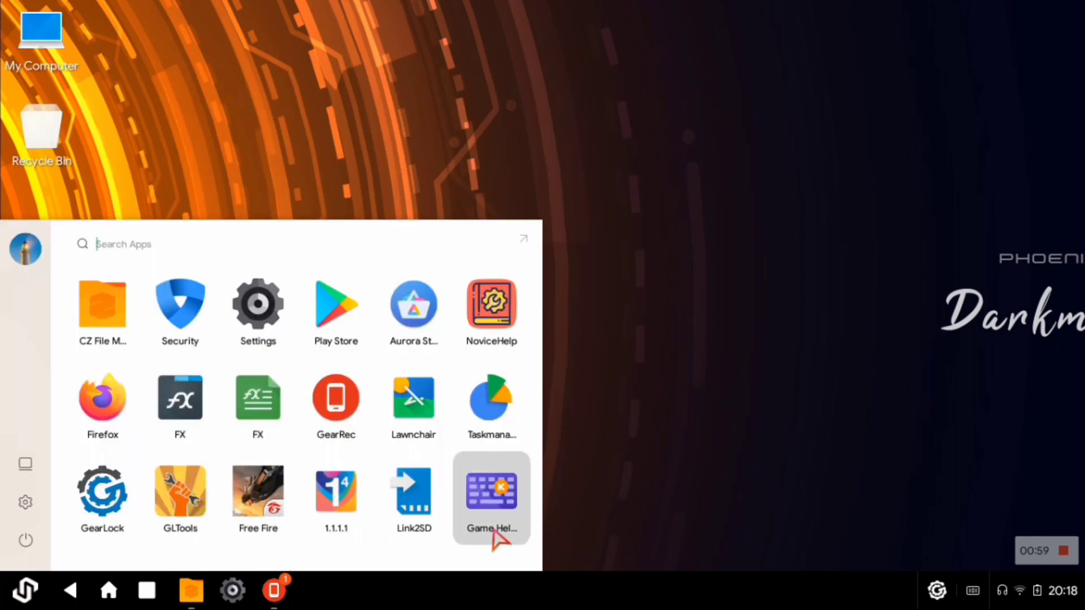
pyautogui.click(497, 497)
pyautogui.click(596, 130)
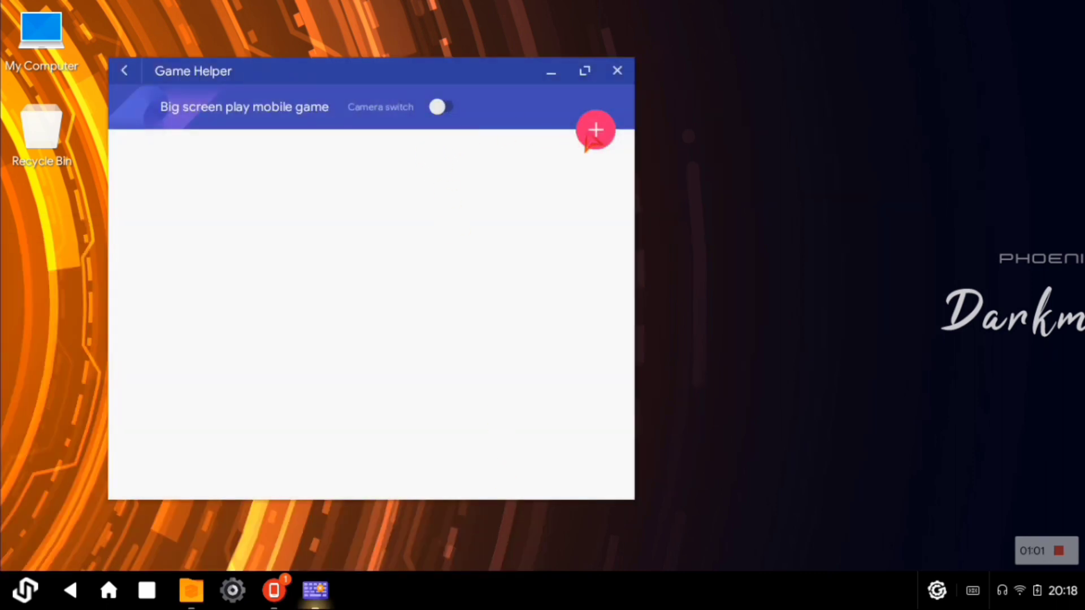
pyautogui.click(364, 165)
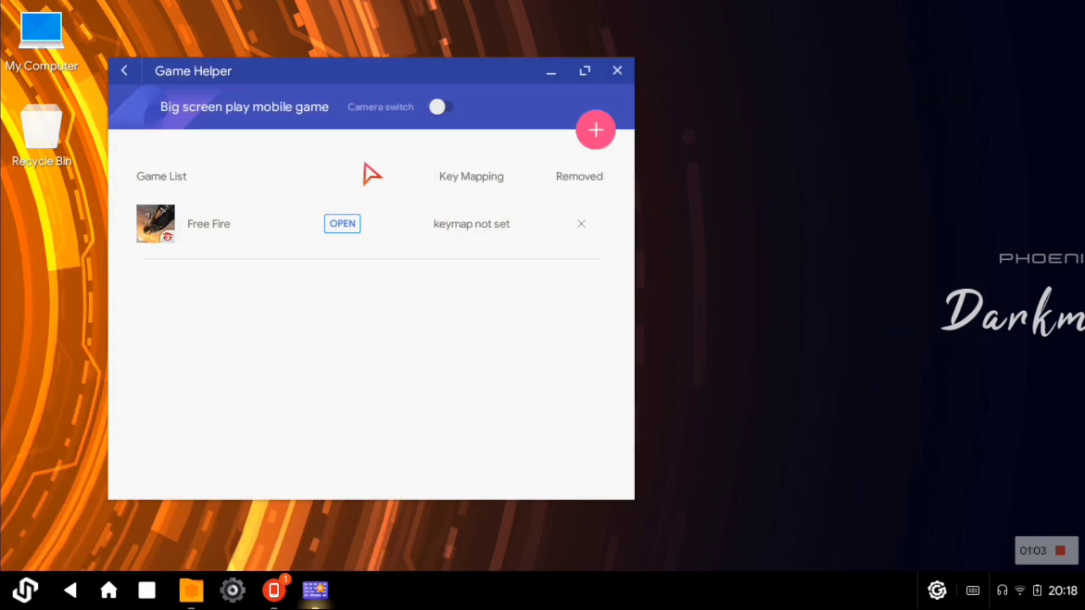
pyautogui.click(339, 224)
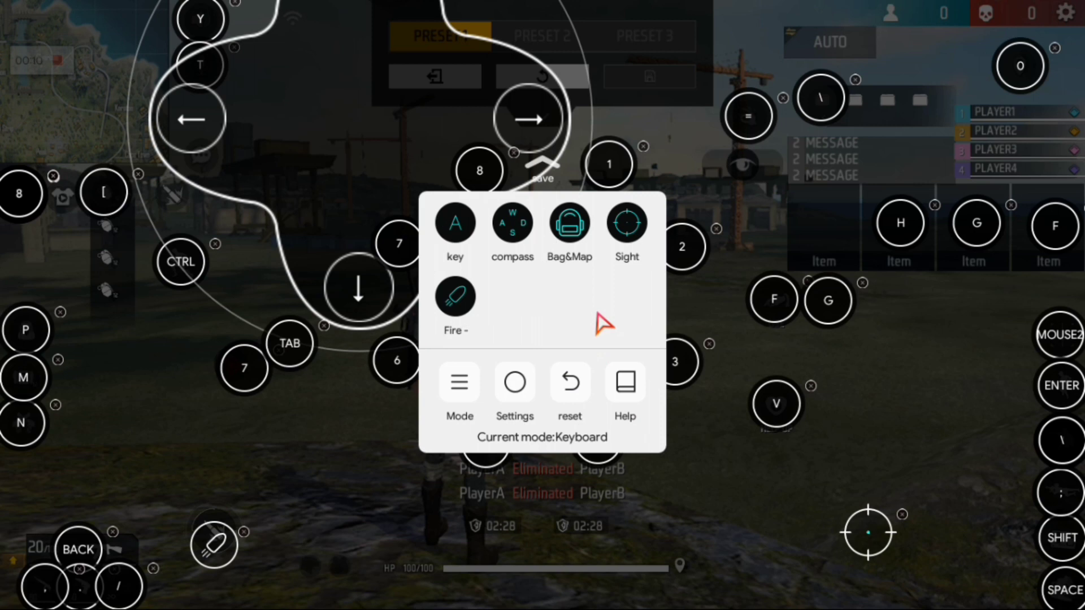
# - Save the keyboard mapping placed over the Free Fire controls and exit the game's control layout editor
pyautogui.click(544, 182)
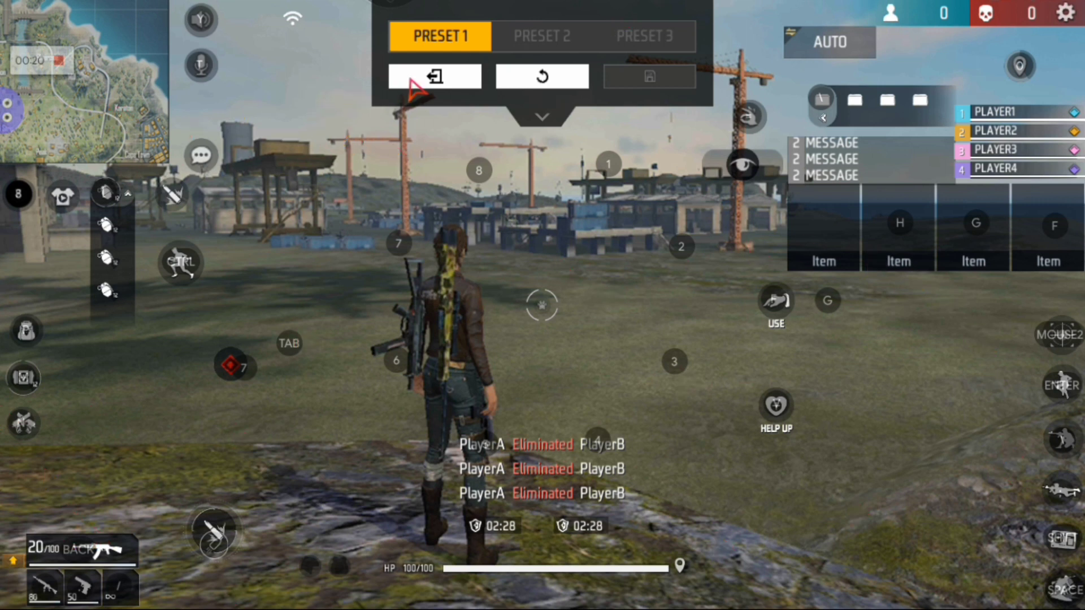
pyautogui.click(431, 79)
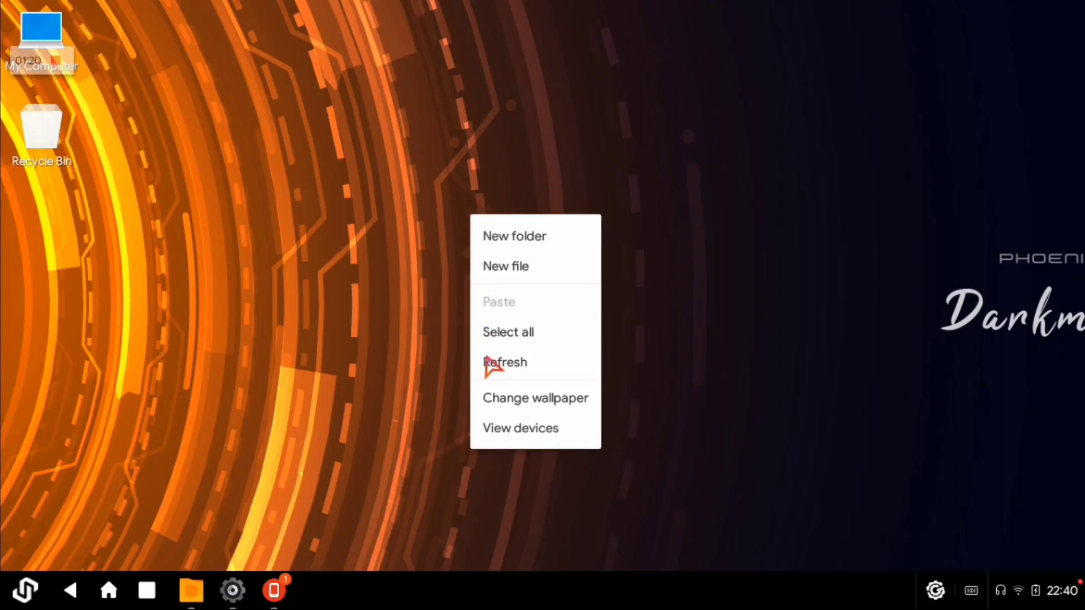
pyautogui.click(489, 360)
pyautogui.rightClick(433, 226)
pyautogui.click(465, 368)
pyautogui.rightClick(395, 209)
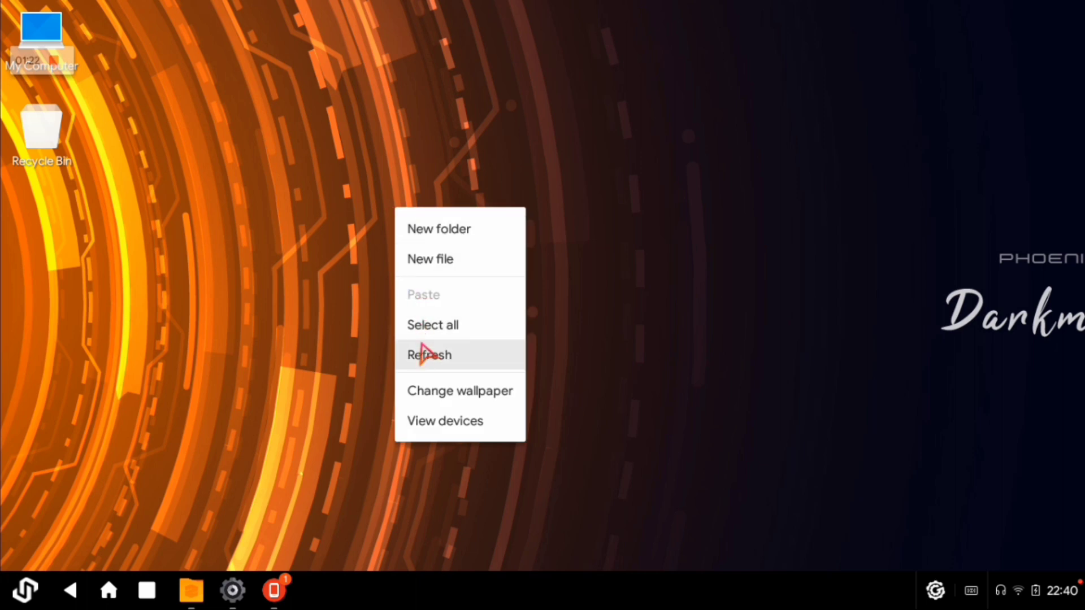
pyautogui.click(423, 356)
pyautogui.click(191, 590)
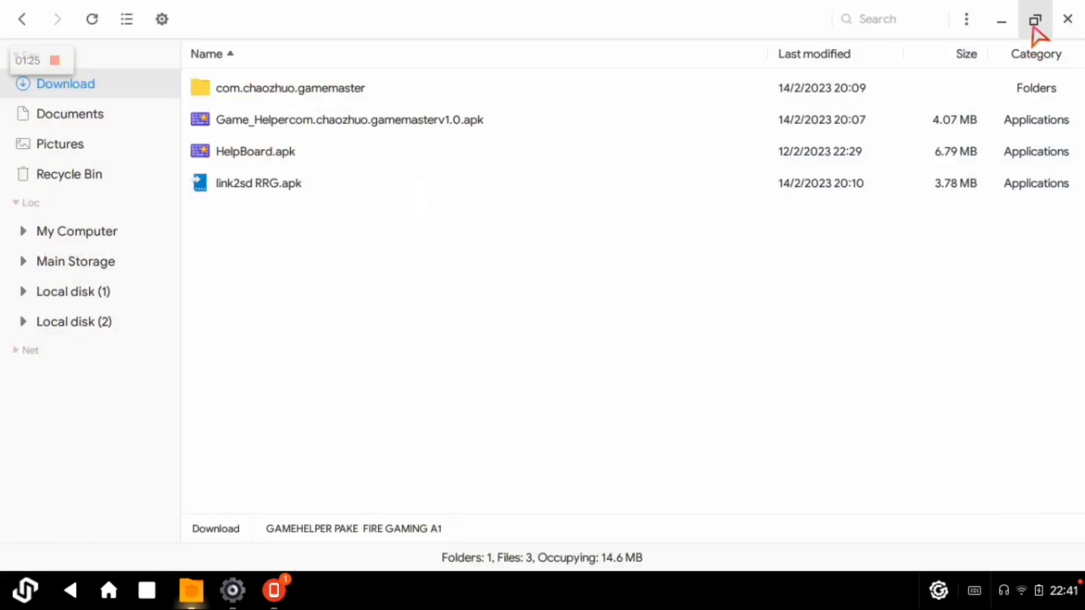
pyautogui.click(999, 25)
# - Switch to the FX file manager and open System (Root), authorising root access
pyautogui.click(34, 596)
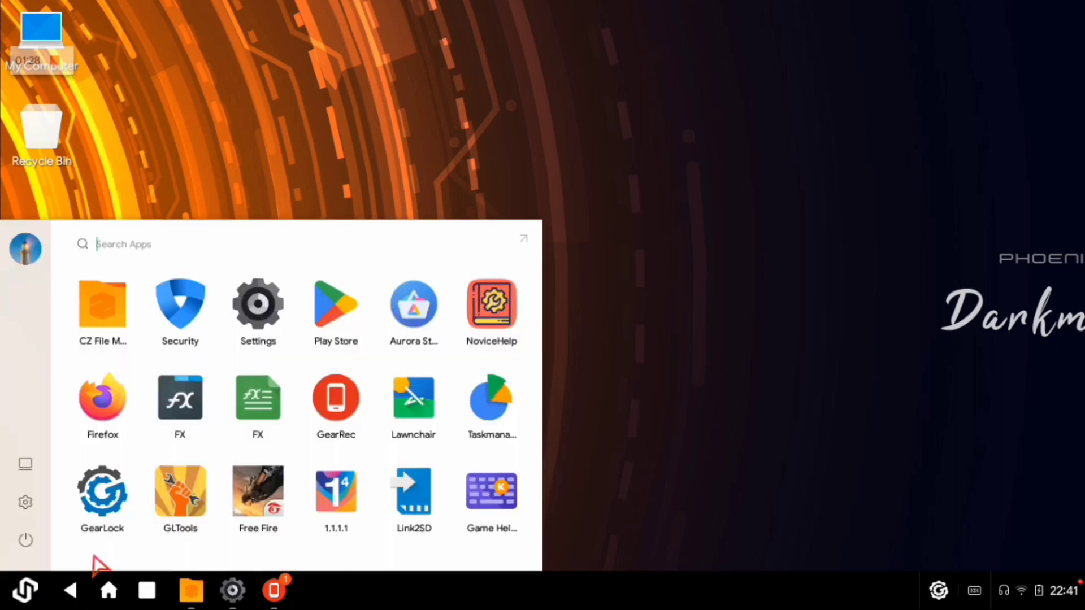
pyautogui.click(179, 402)
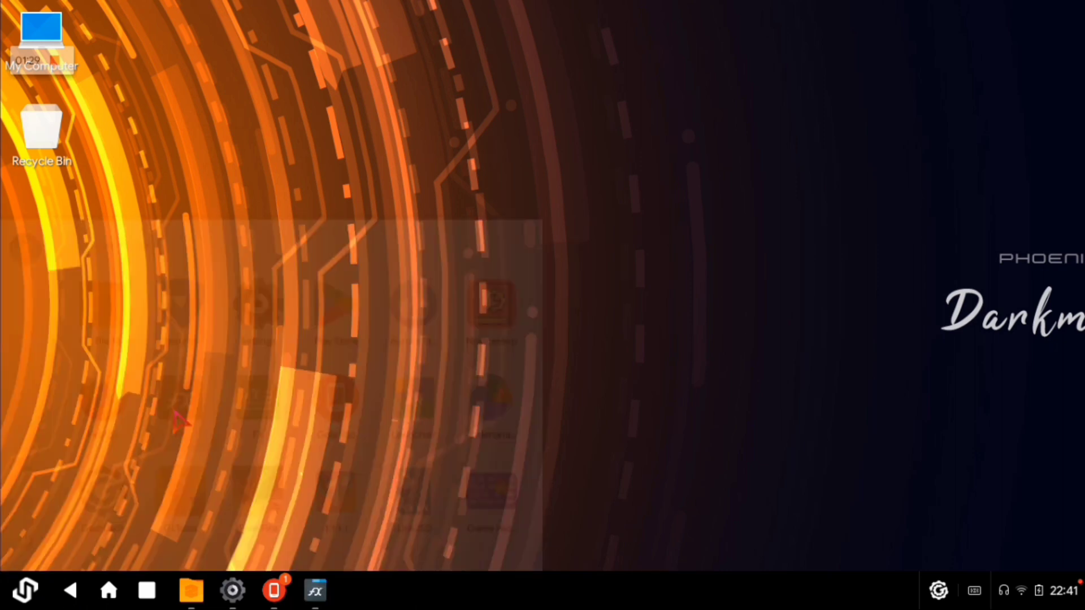
pyautogui.press('super')
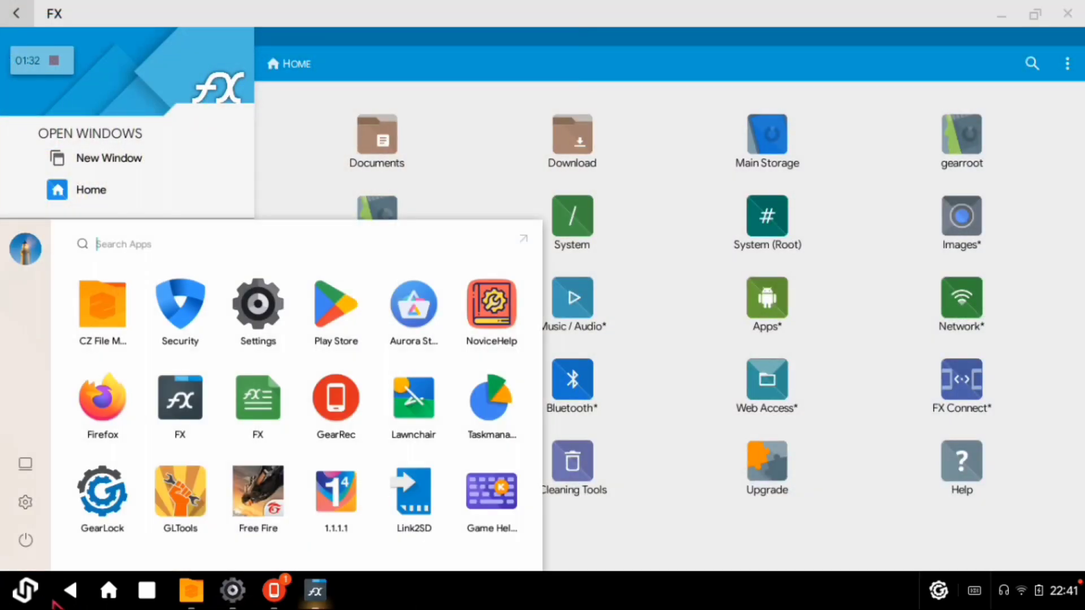
pyautogui.click(459, 566)
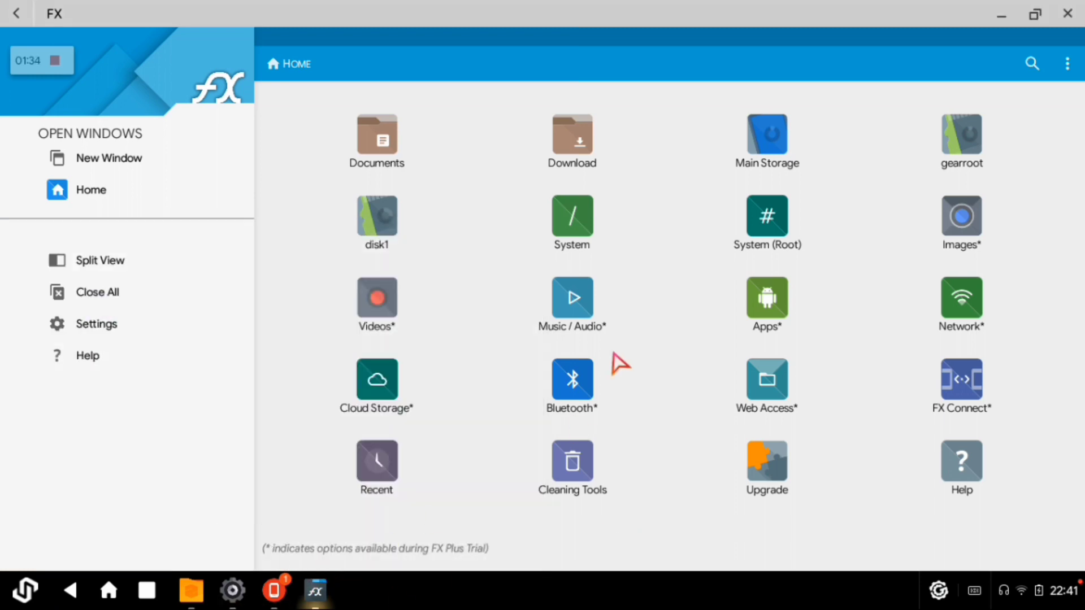
pyautogui.click(767, 216)
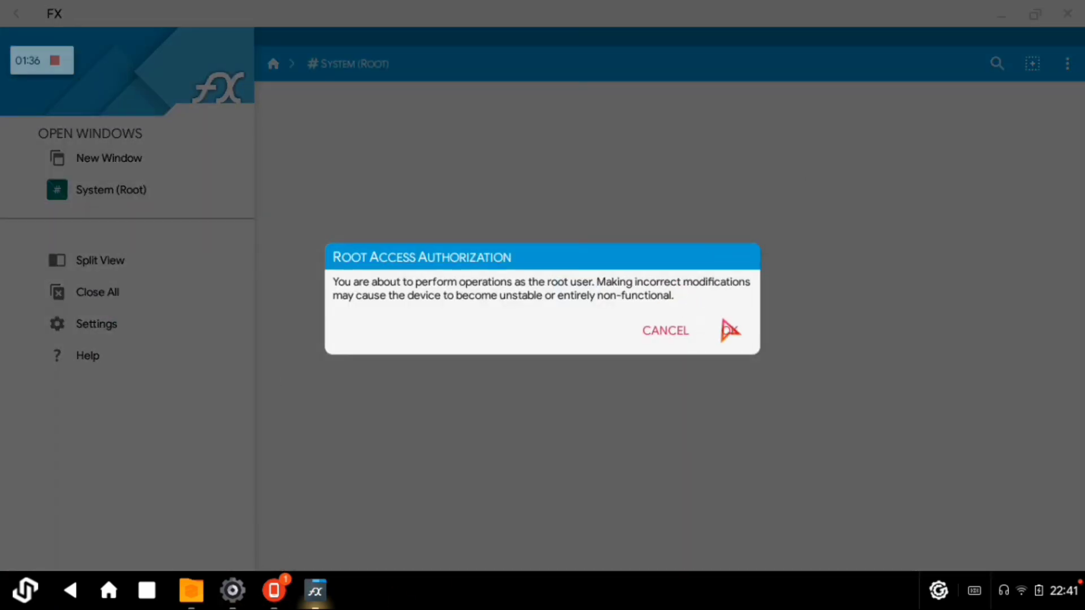
pyautogui.click(729, 328)
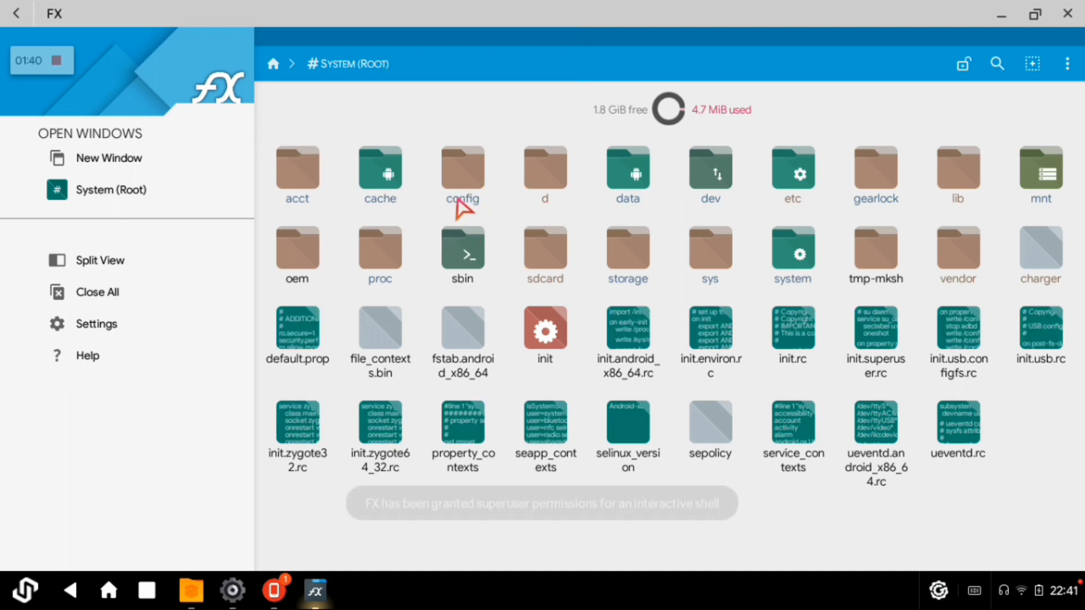
# - Look inside the com.chaozhuo.gamemaster folder under data/data and copy the whole folder to the clipboard
pyautogui.click(629, 173)
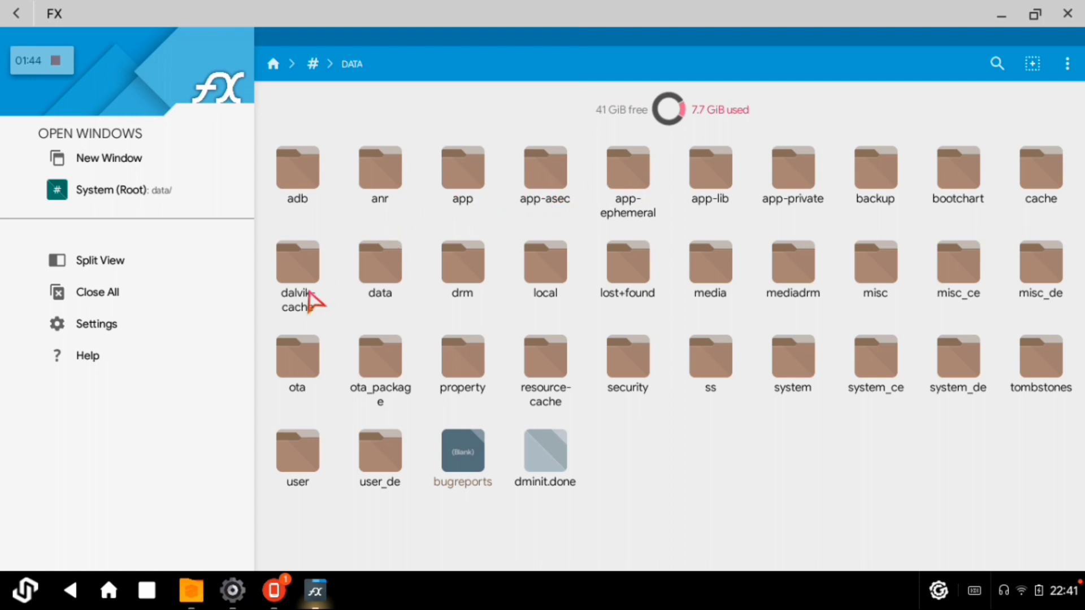
pyautogui.click(366, 274)
pyautogui.scroll(-5, 702, 381)
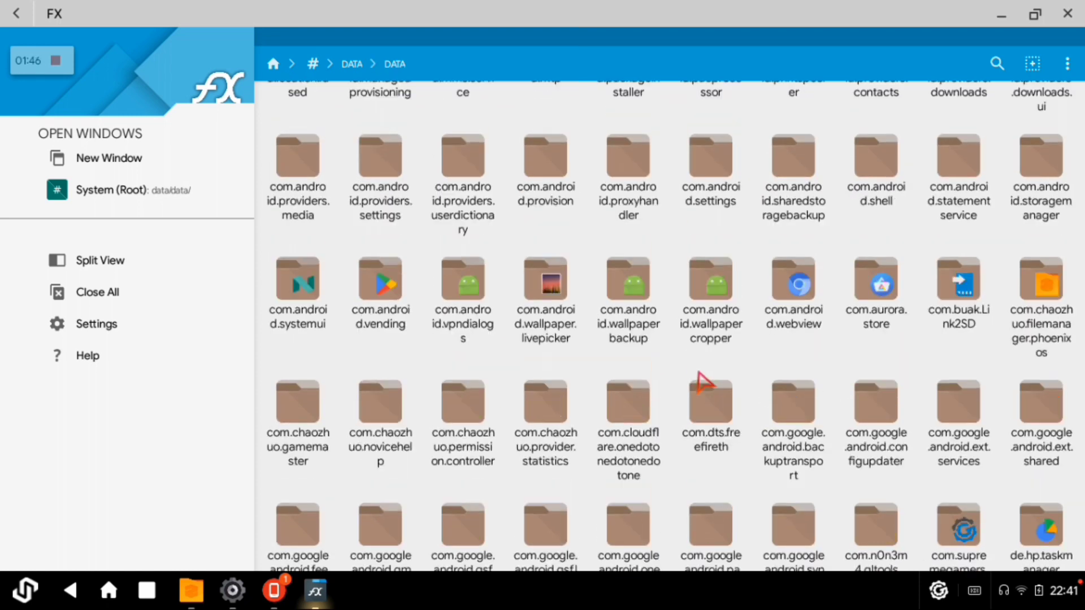
pyautogui.scroll(-3, 757, 362)
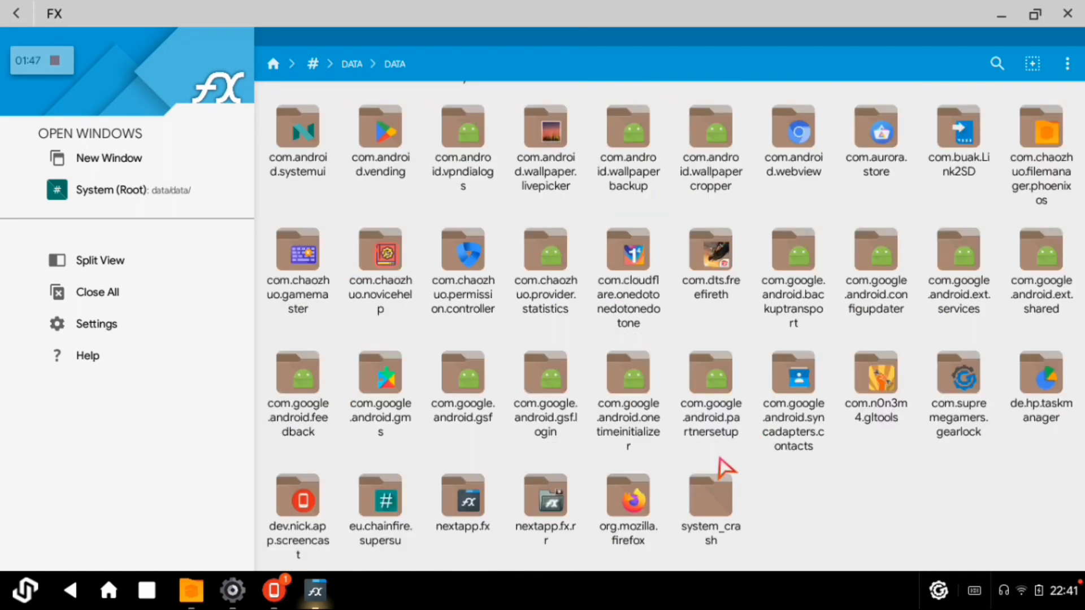
pyautogui.click(319, 277)
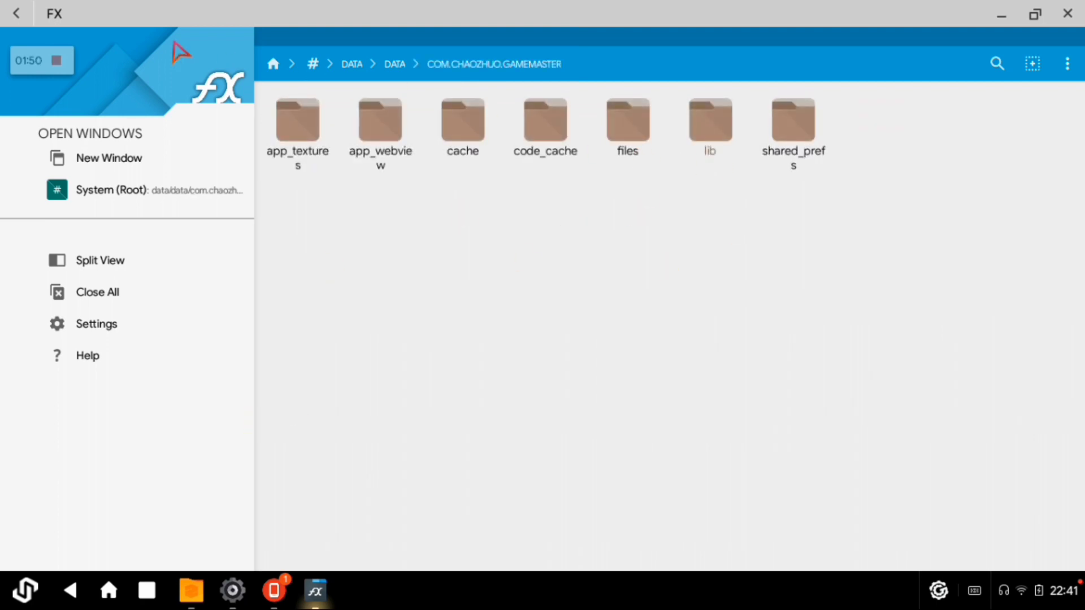
pyautogui.click(15, 13)
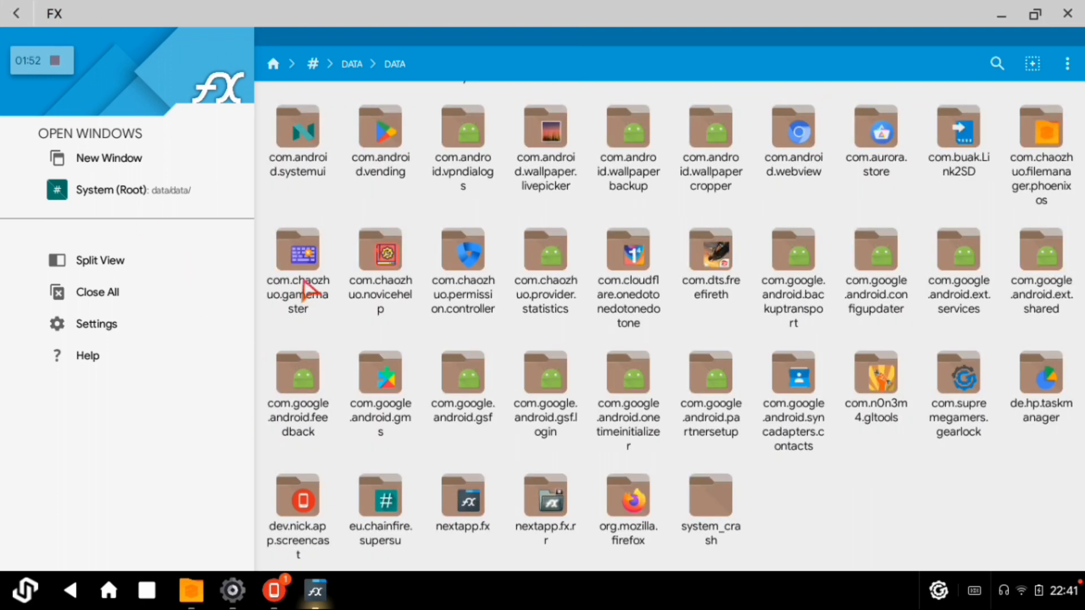
pyautogui.rightClick(302, 277)
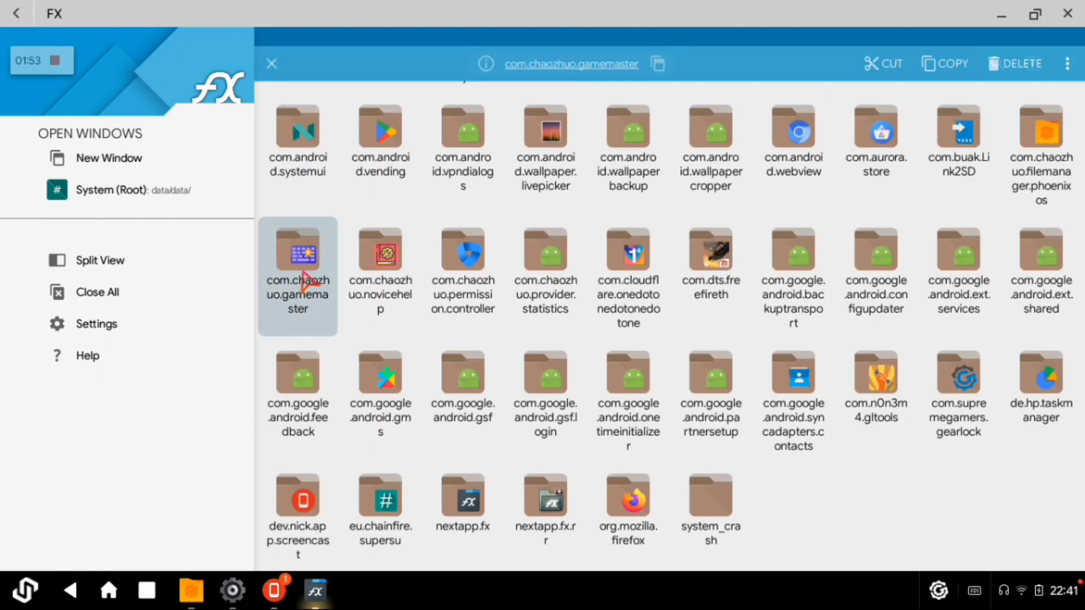
pyautogui.click(937, 72)
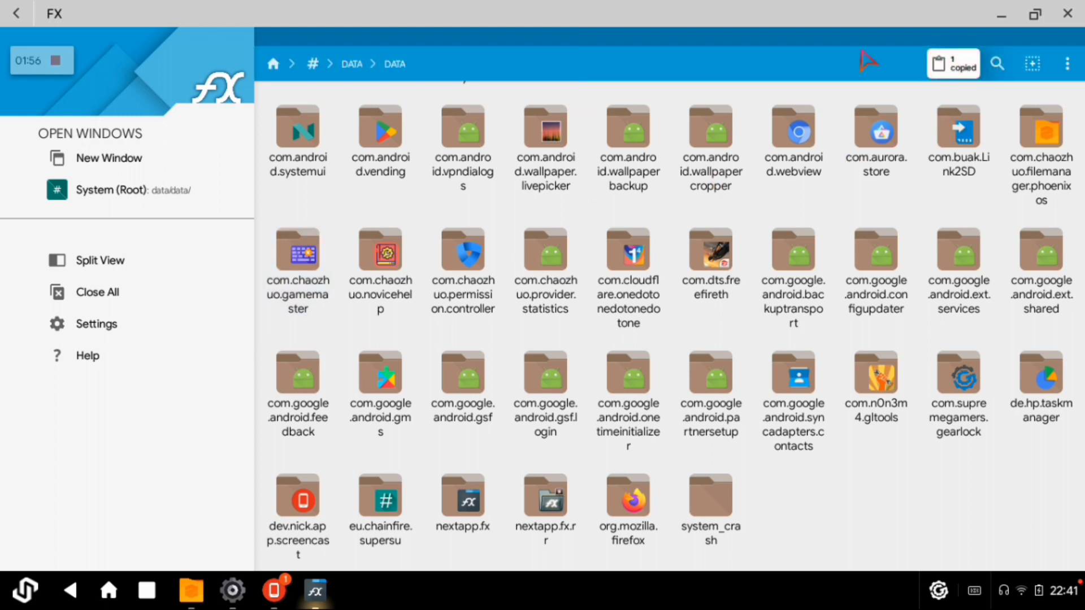
# - Go back to FX's home, open the Documents folder and check the clipboard contents there
pyautogui.click(4, 3)
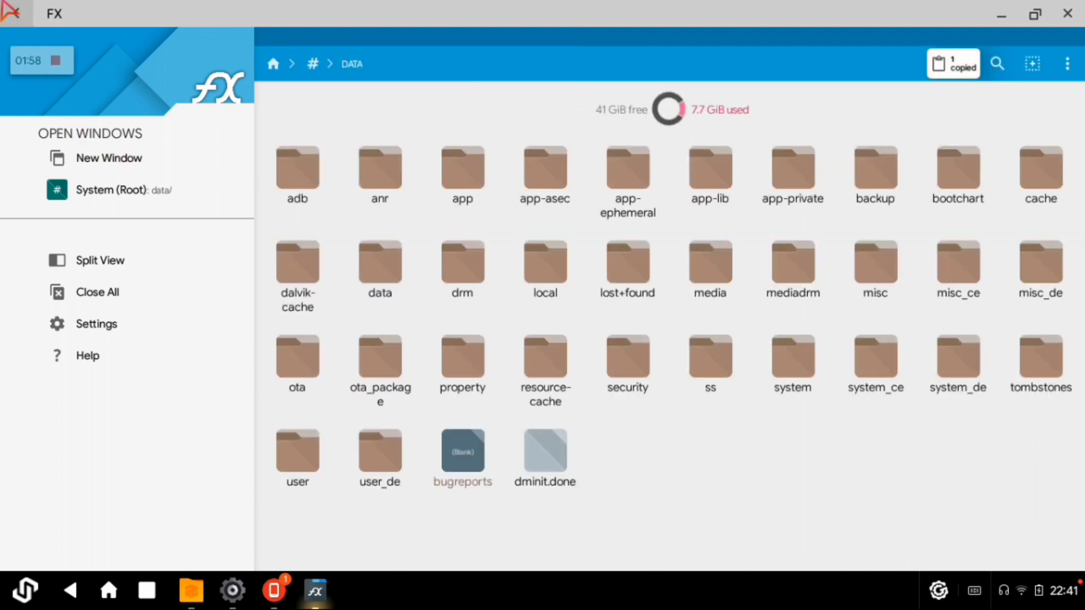
pyautogui.click(3, 3)
pyautogui.click(4, 3)
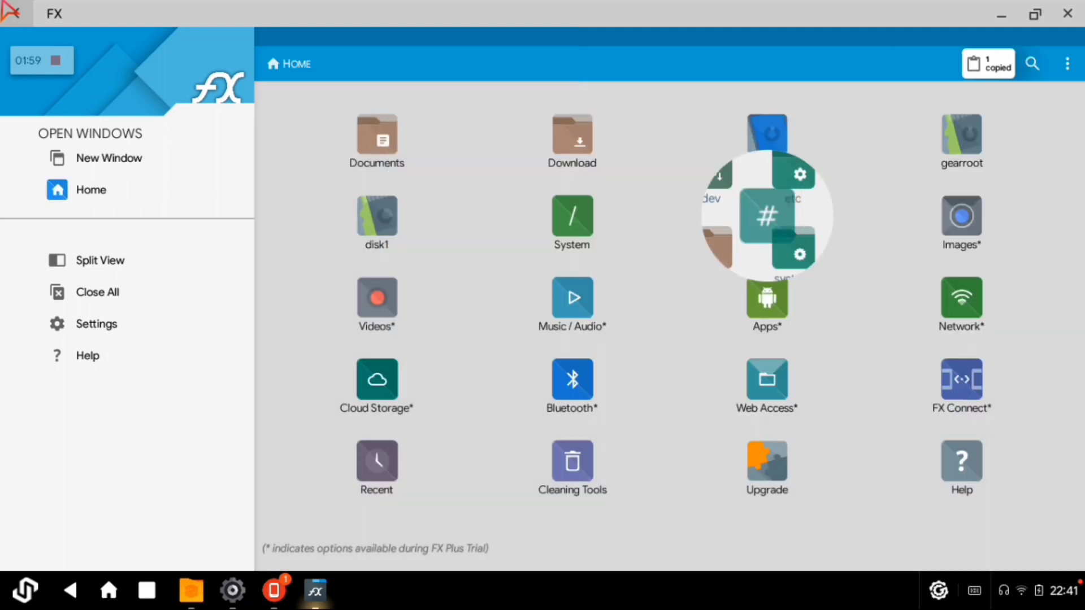
pyautogui.click(365, 130)
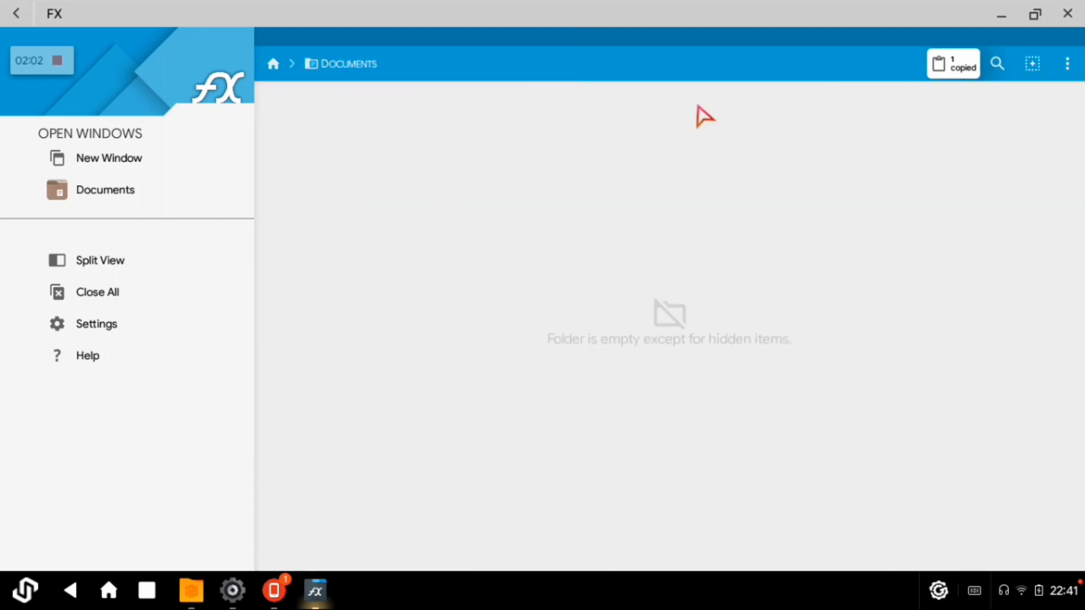
pyautogui.click(952, 73)
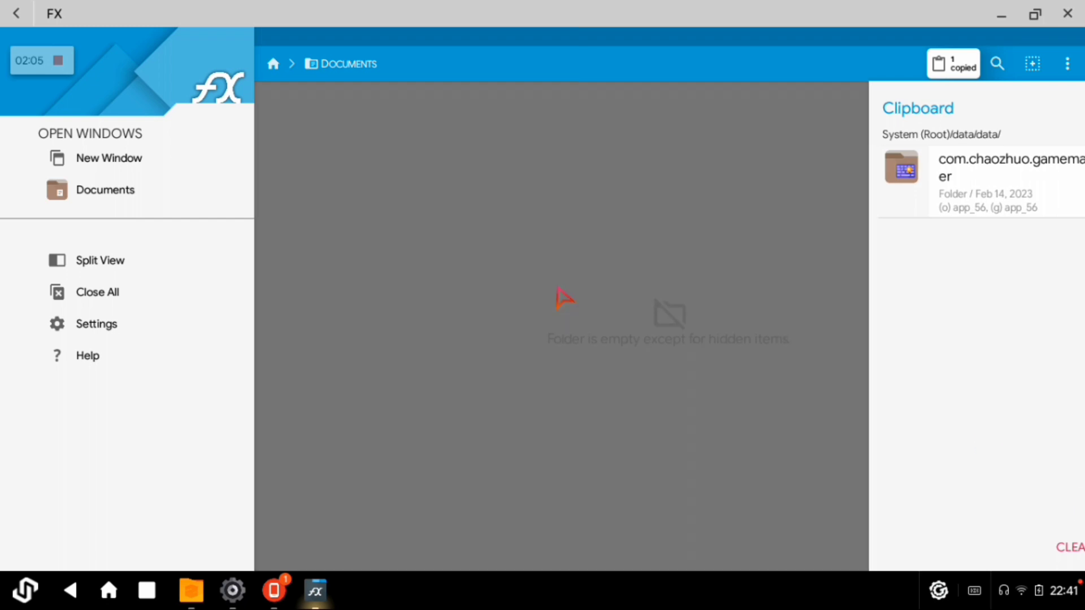
pyautogui.click(562, 298)
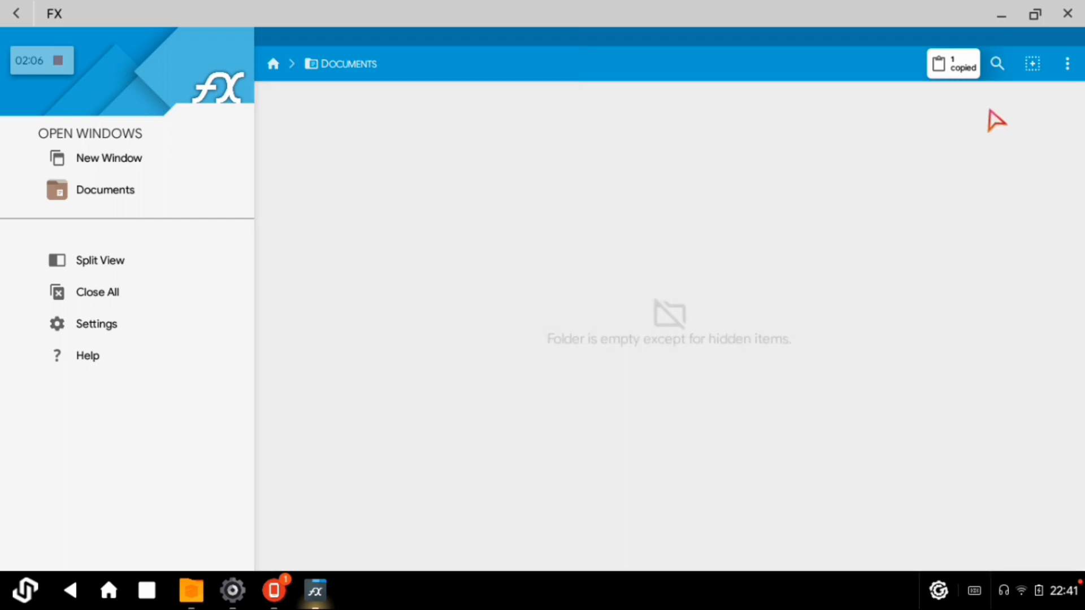
# - Create a new folder named "free fire key" in Documents
pyautogui.click(1067, 64)
pyautogui.click(929, 137)
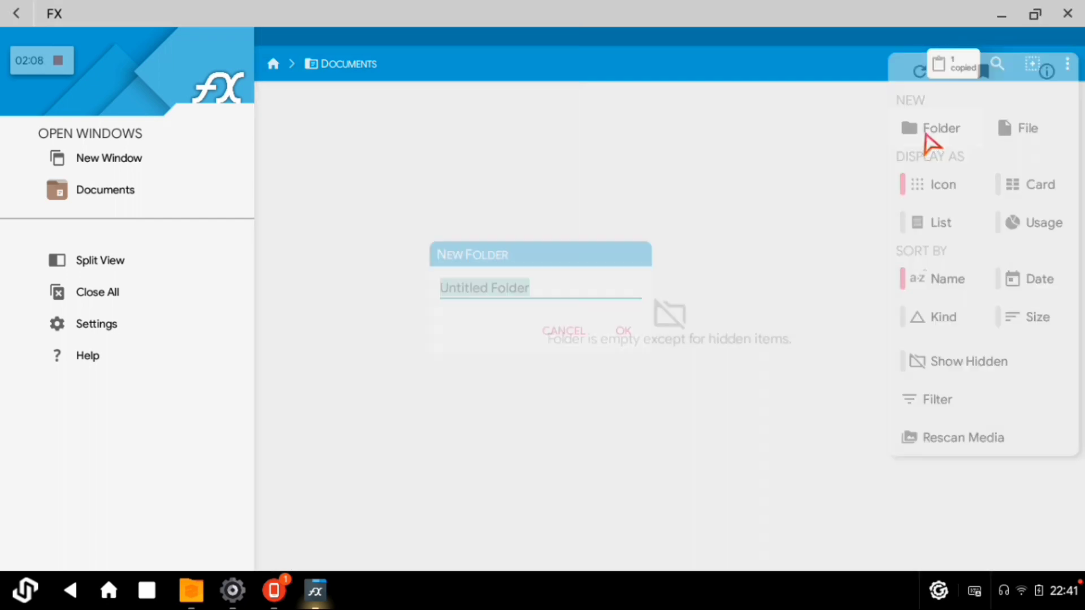
pyautogui.press('BackSpace')
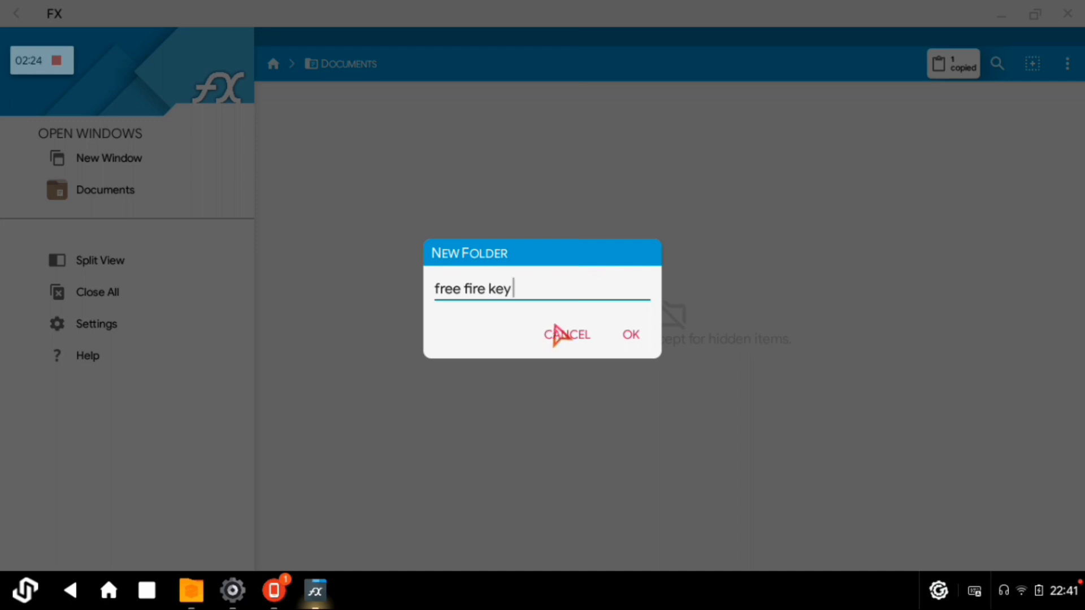
pyautogui.click(627, 338)
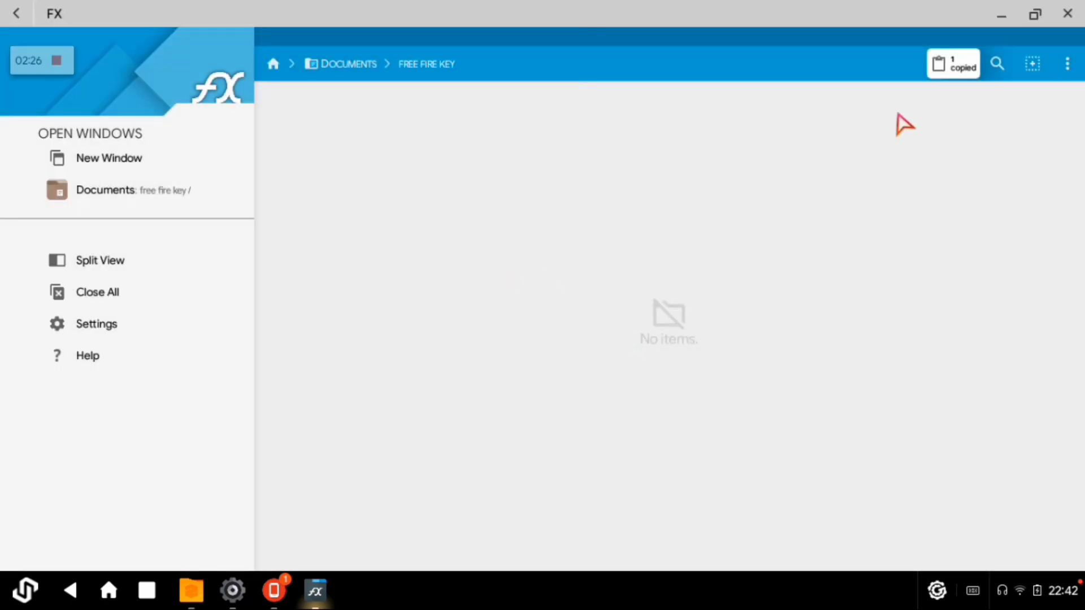
# - Paste the copied com.chaozhuo.gamemaster folder into "free fire key" and open it to check the contents
pyautogui.click(953, 64)
pyautogui.click(1051, 546)
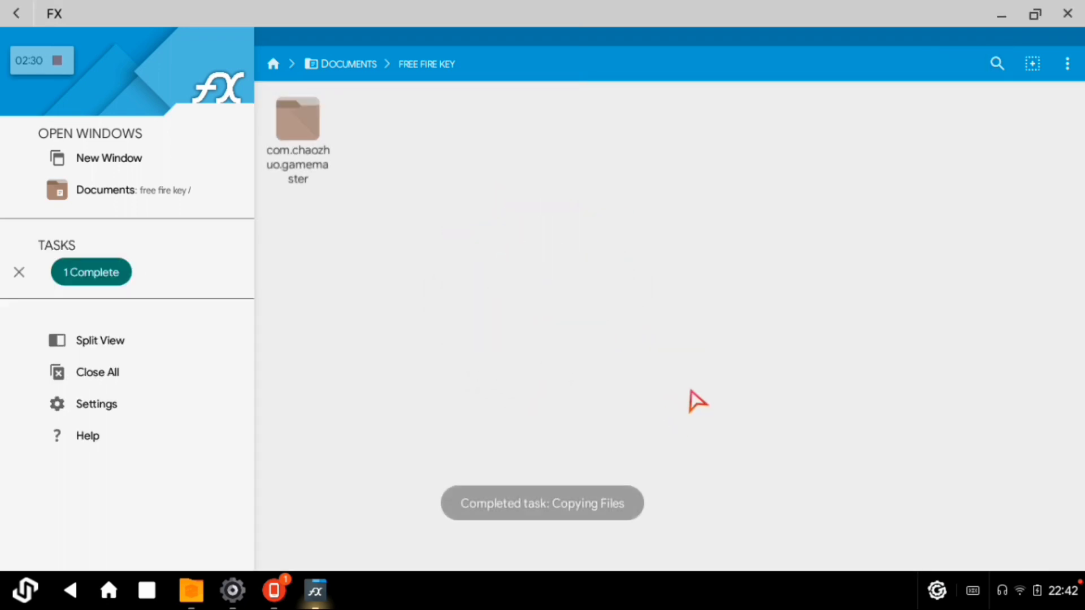
pyautogui.click(312, 148)
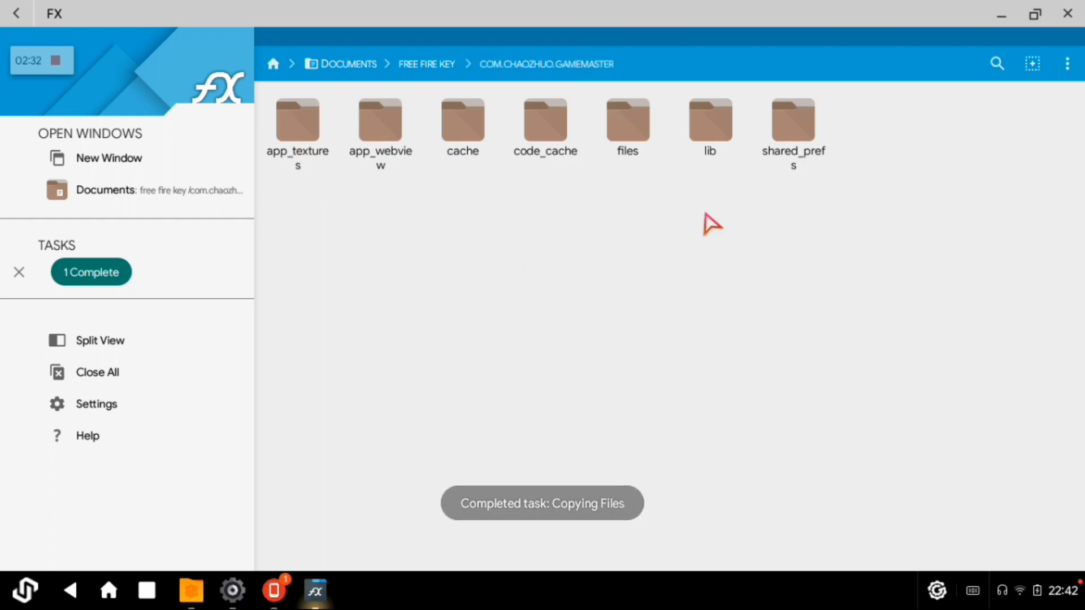
# - Go back from the copied folder to FX's home and close the file manager
pyautogui.click(5, 6)
pyautogui.click(4, 5)
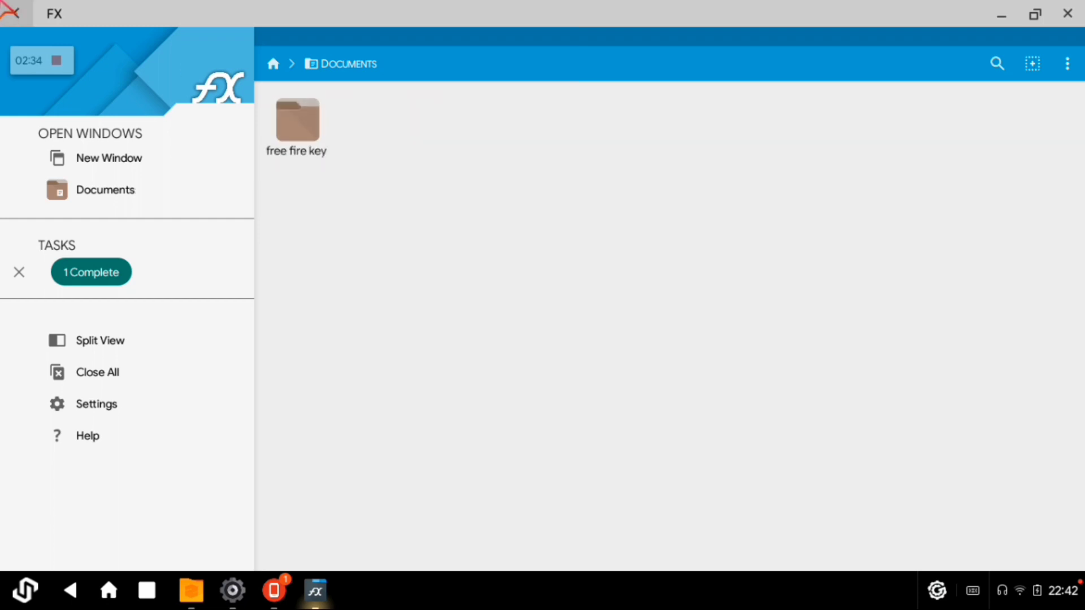
pyautogui.click(5, 5)
pyautogui.click(5, 5)
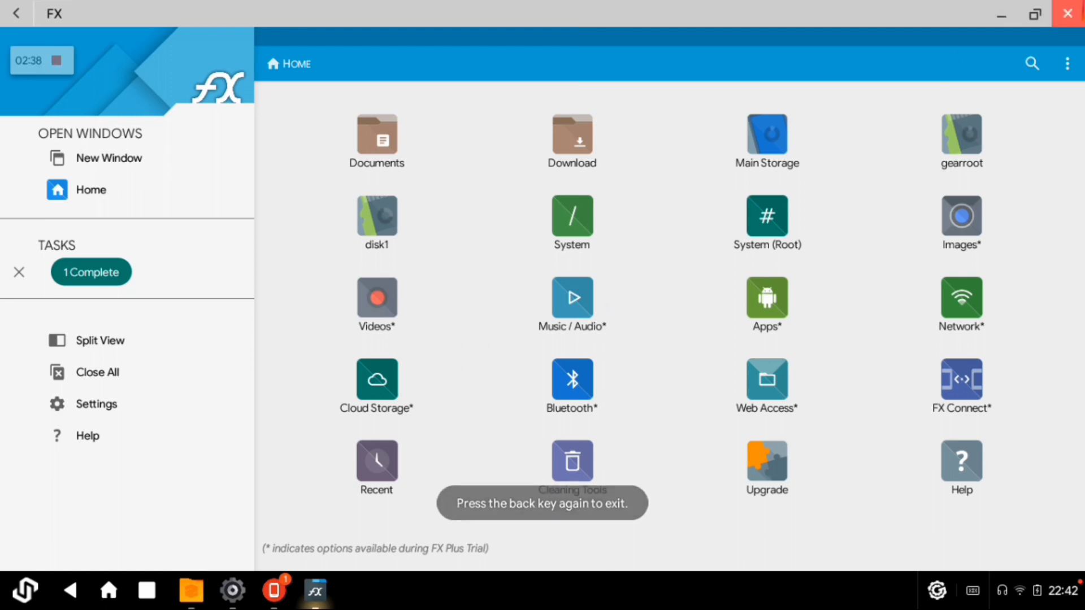
pyautogui.click(1067, 14)
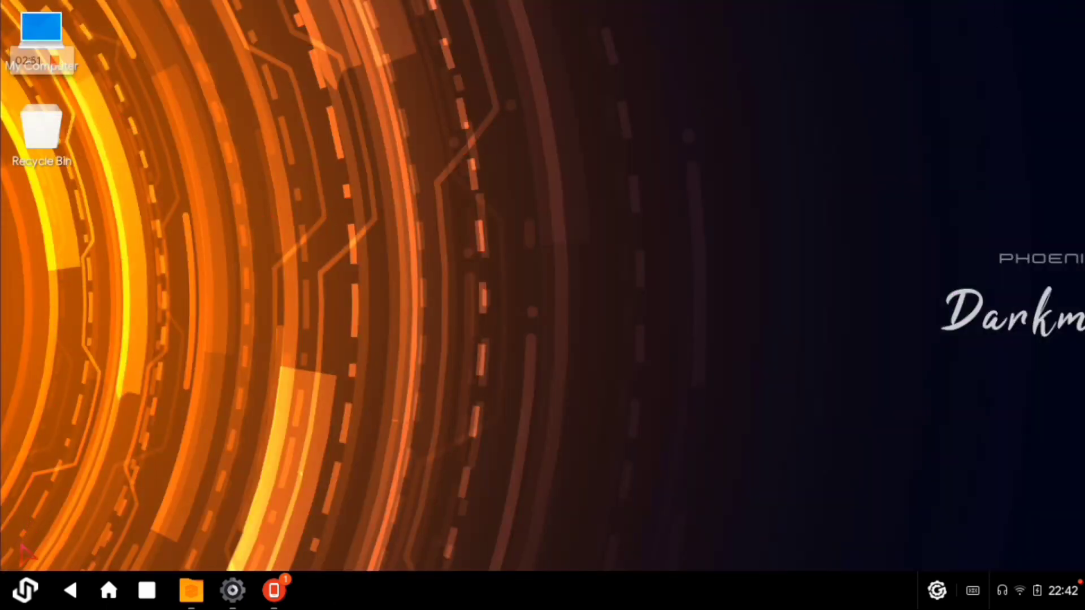
# - Look at the options offered for Game Helper in the app launcher without choosing any
pyautogui.click(23, 594)
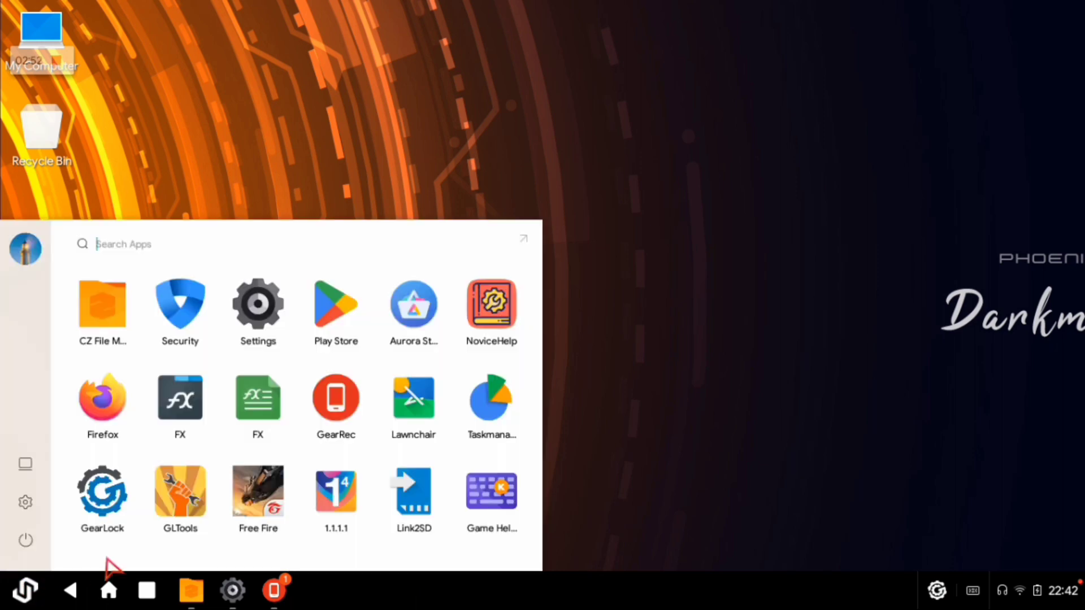
pyautogui.rightClick(514, 495)
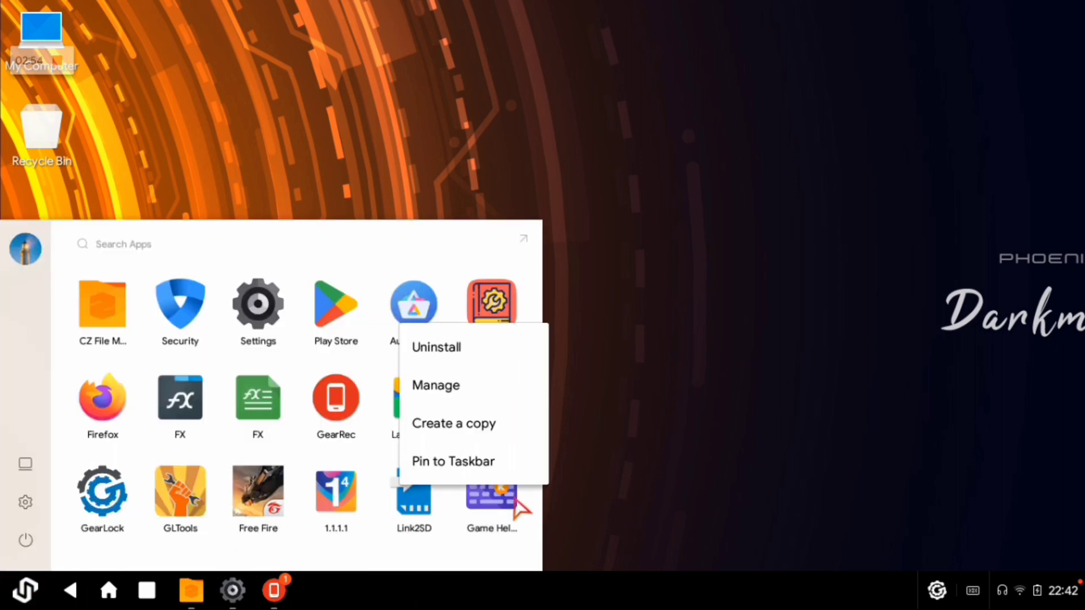
pyautogui.click(637, 375)
pyautogui.rightClick(515, 483)
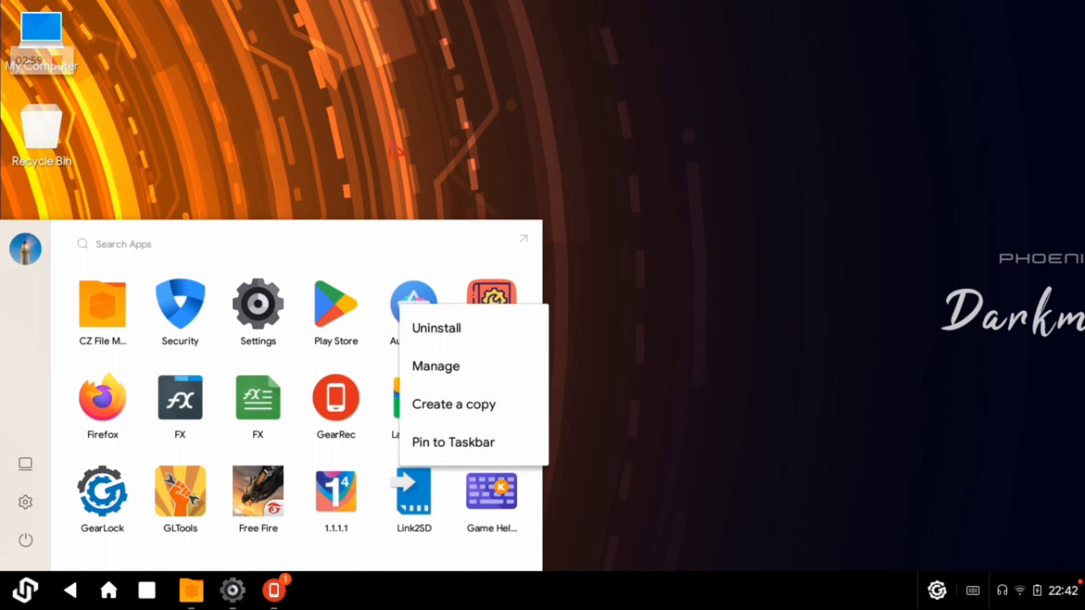
pyautogui.click(386, 121)
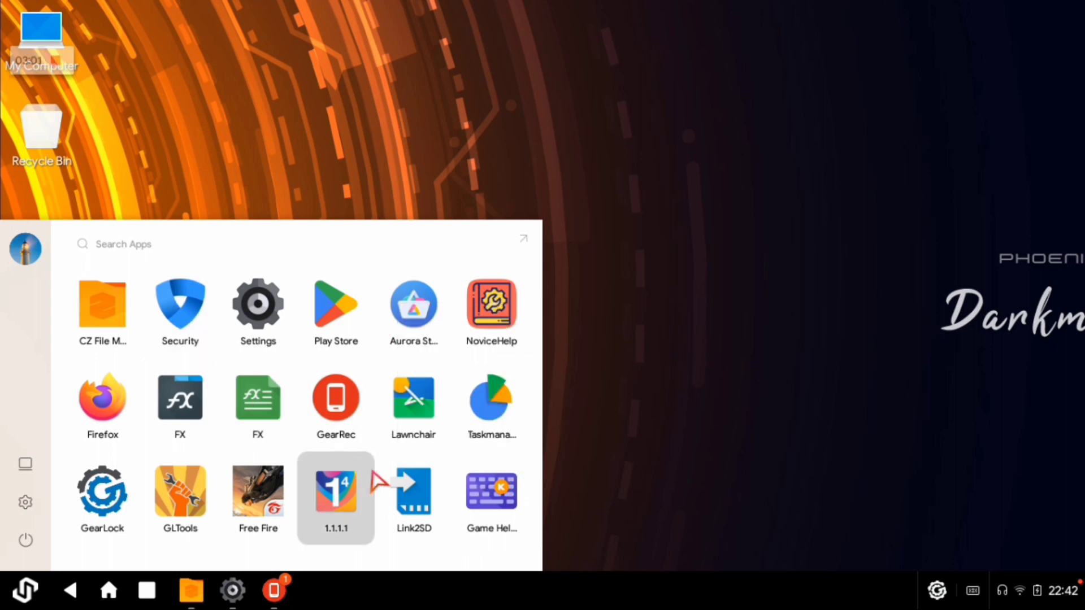
# - Launch Link2SD with superuser access granted and view the app info of Game Helper
pyautogui.click(406, 515)
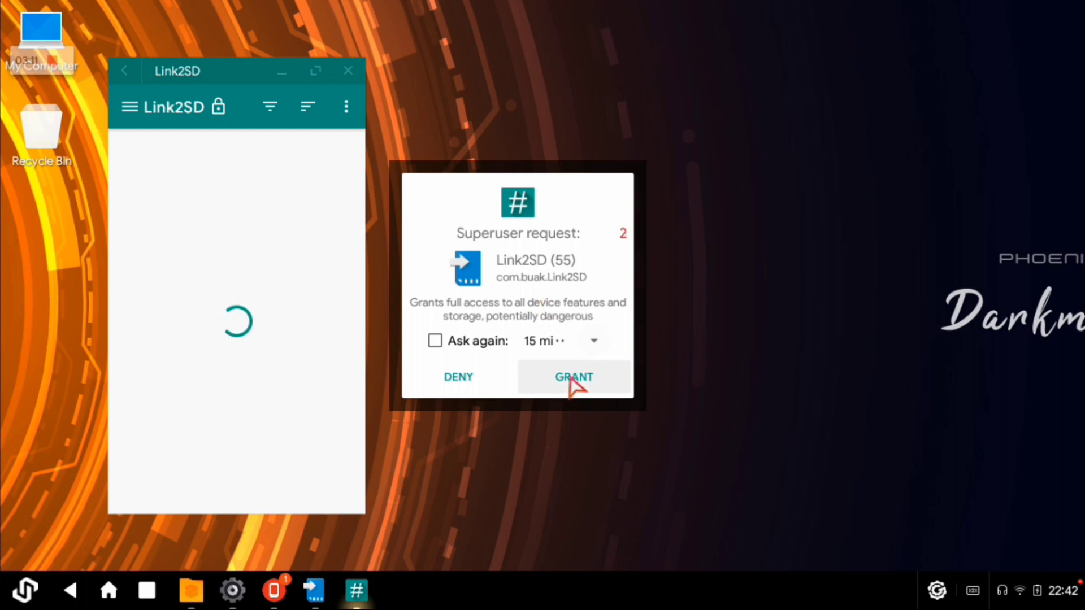
pyautogui.click(574, 379)
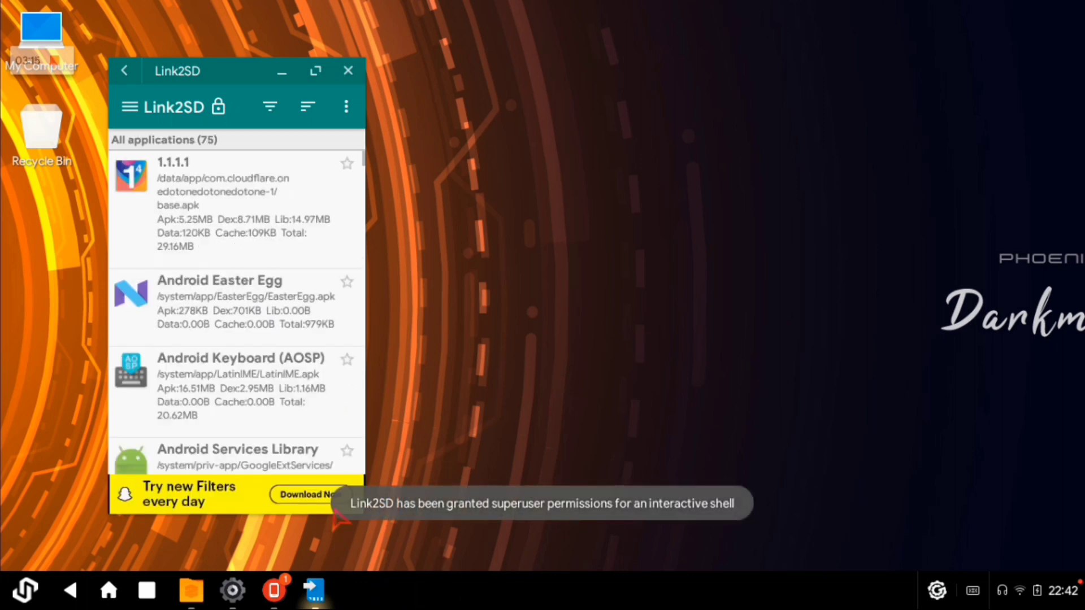
pyautogui.scroll(-15, 221, 282)
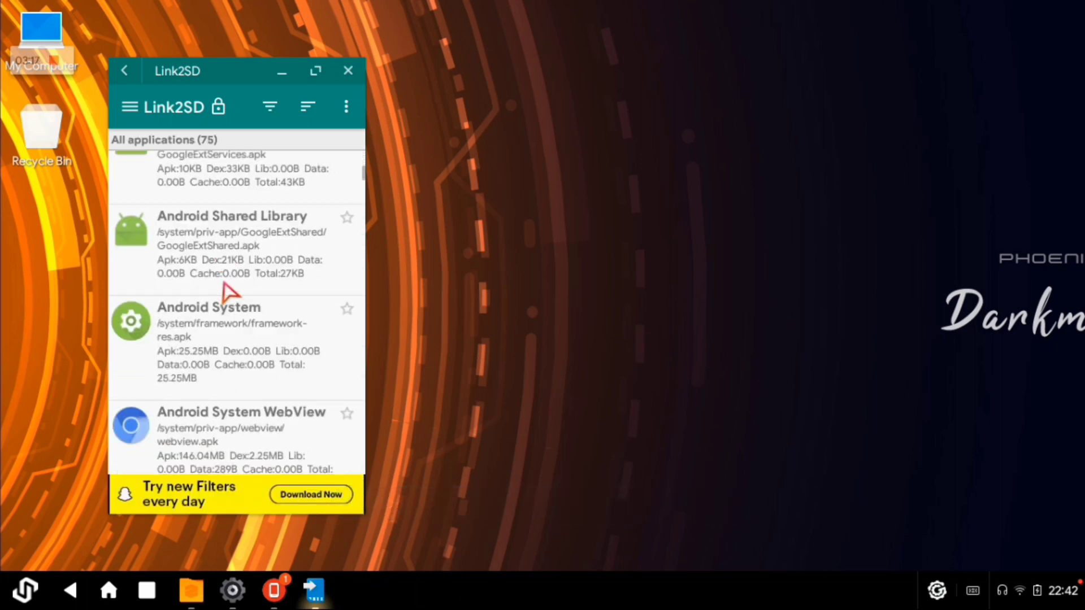
pyautogui.scroll(-20, 222, 330)
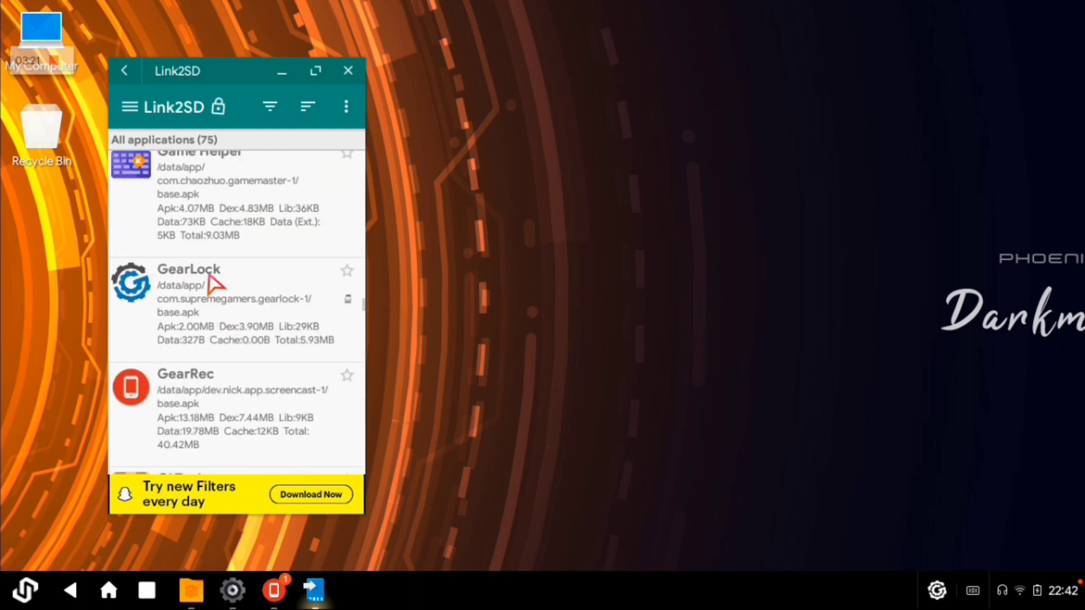
pyautogui.click(213, 226)
pyautogui.scroll(-4, 243, 317)
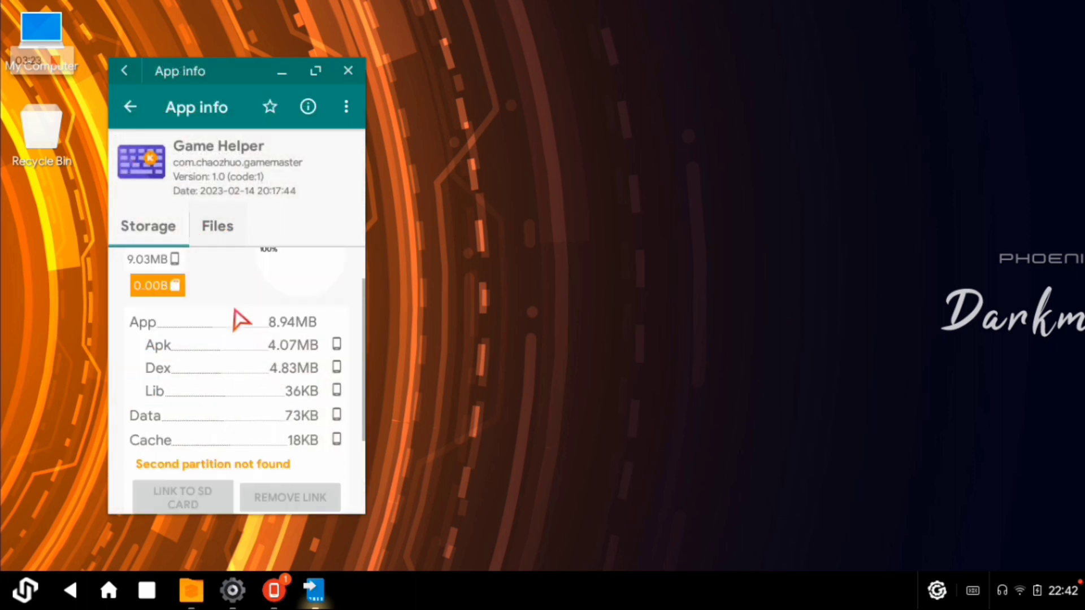
pyautogui.scroll(4, 229, 333)
pyautogui.scroll(-4, 186, 351)
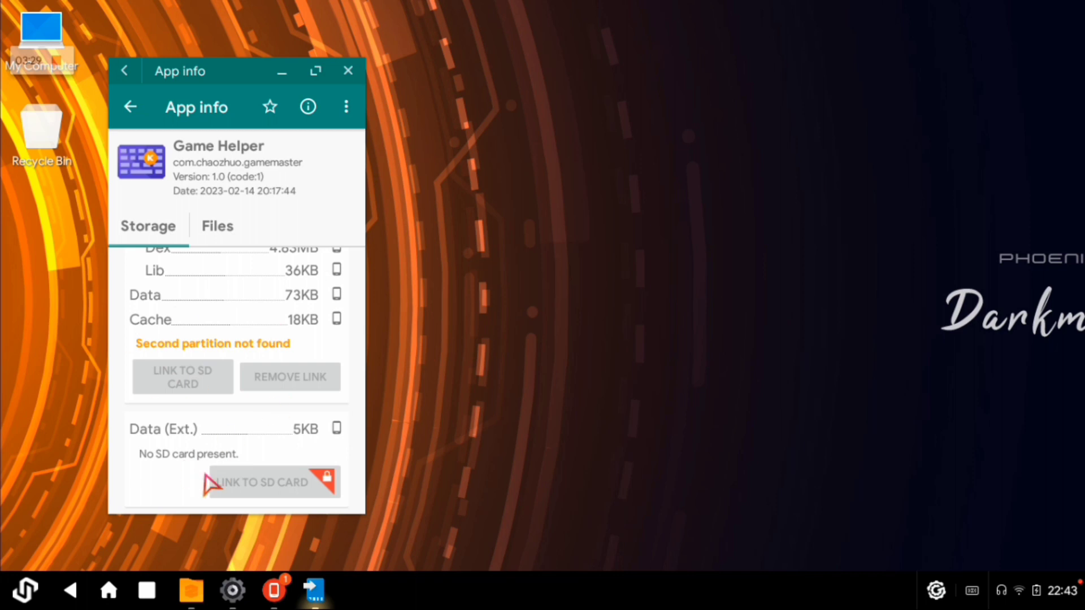
# - Uninstall Game Helper through Link2SD and close Link2SD
pyautogui.click(346, 108)
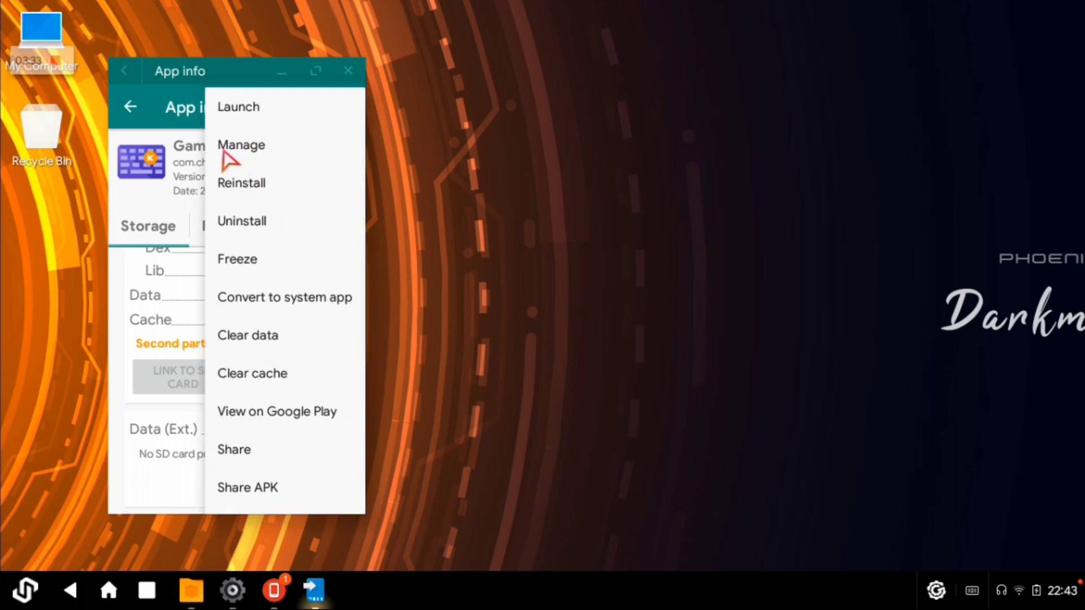
pyautogui.click(245, 220)
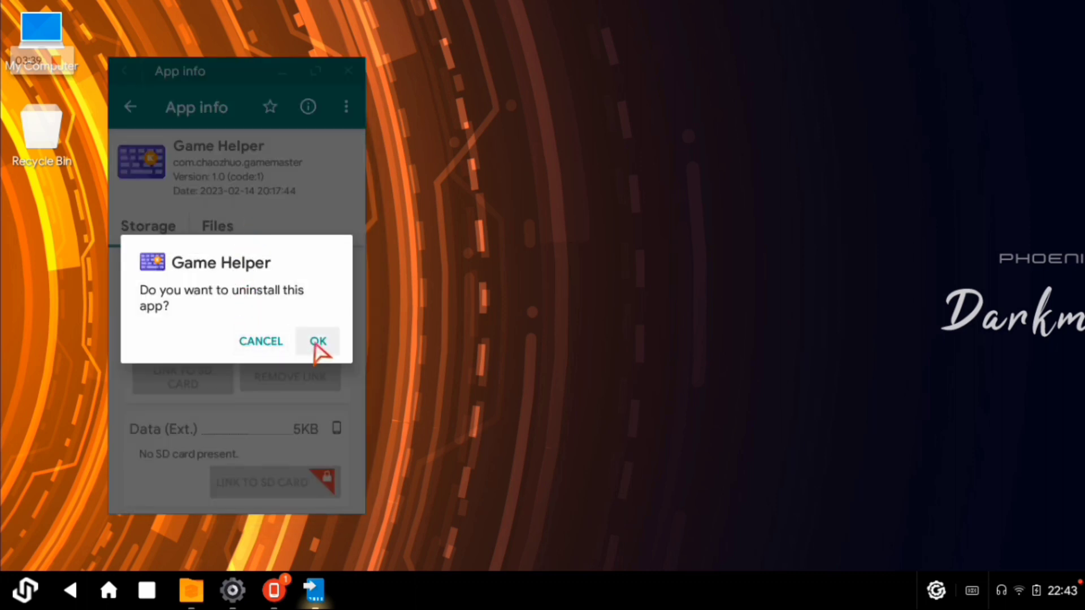
pyautogui.click(318, 342)
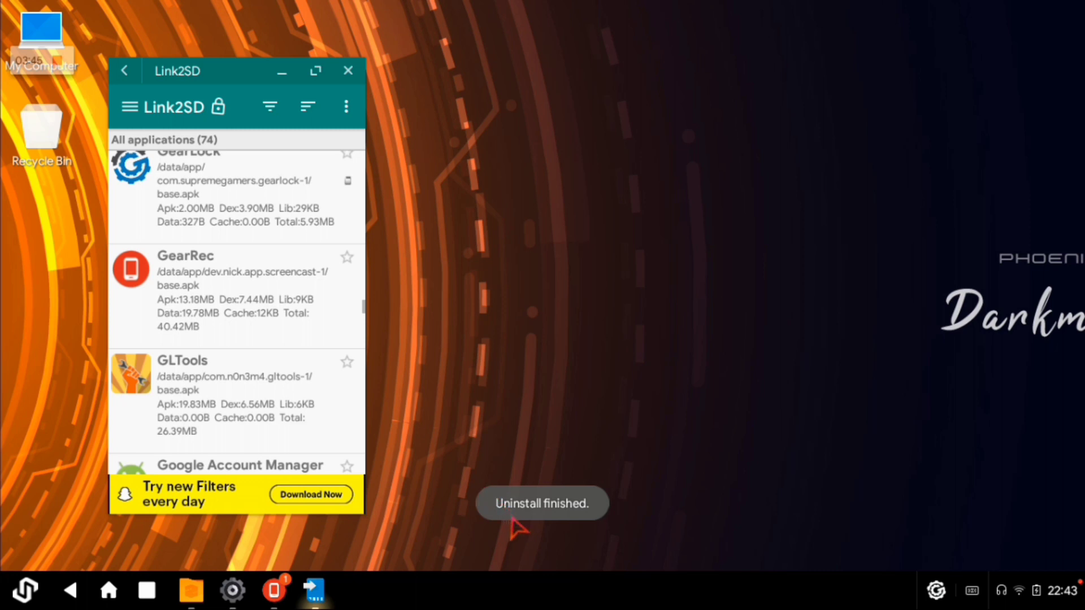
pyautogui.click(347, 71)
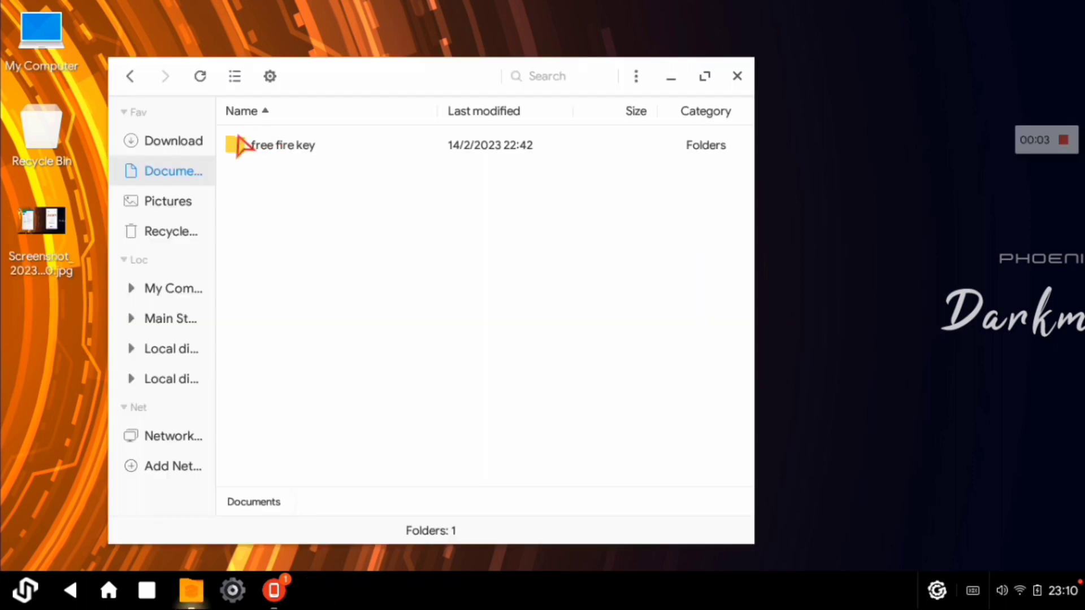
# - Open HelpBoard.apk from the GAMEHELPER PAKE FIRE GAMING A1 folder in Download
pyautogui.click(177, 143)
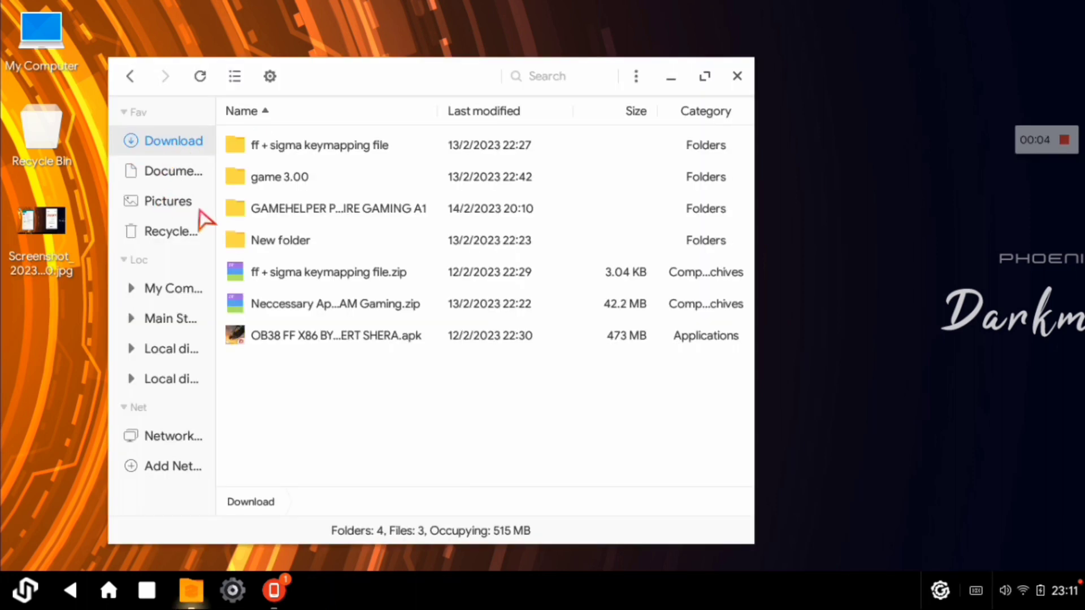
pyautogui.click(288, 211)
pyautogui.doubleClick(288, 209)
pyautogui.doubleClick(272, 214)
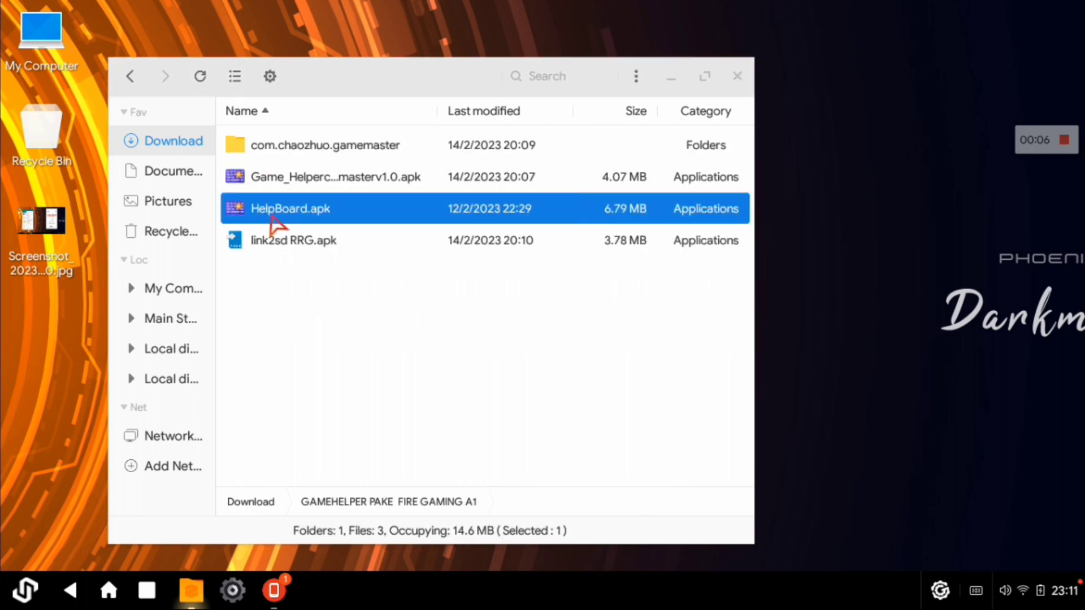
# - Install Game Helper from HelpBoard.apk, overriding the Play Protect block, and close the installer and file manager
pyautogui.click(611, 489)
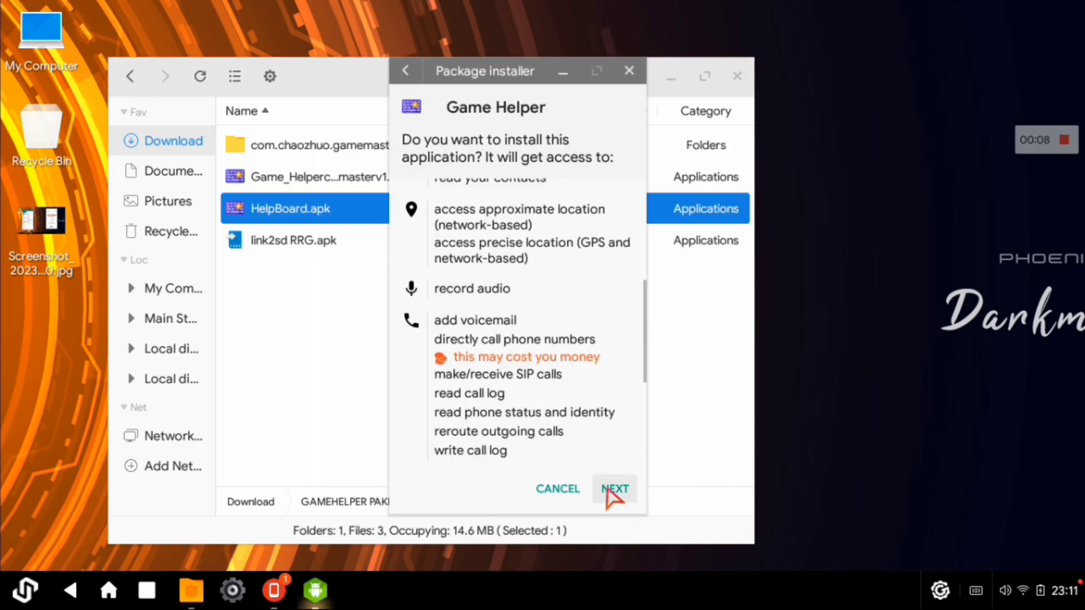
pyautogui.click(609, 489)
pyautogui.click(608, 488)
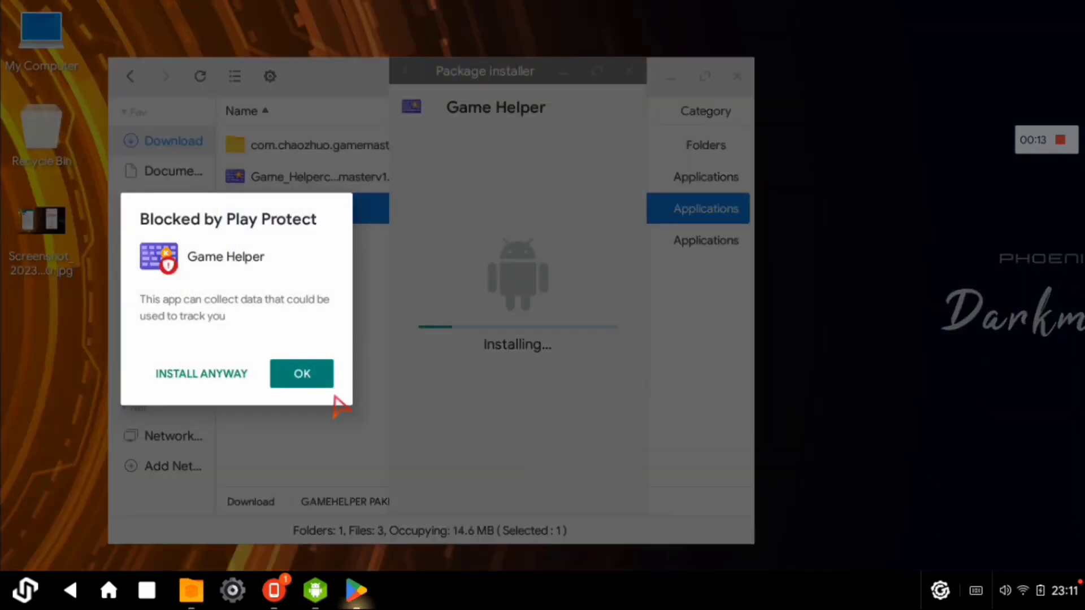
pyautogui.click(175, 378)
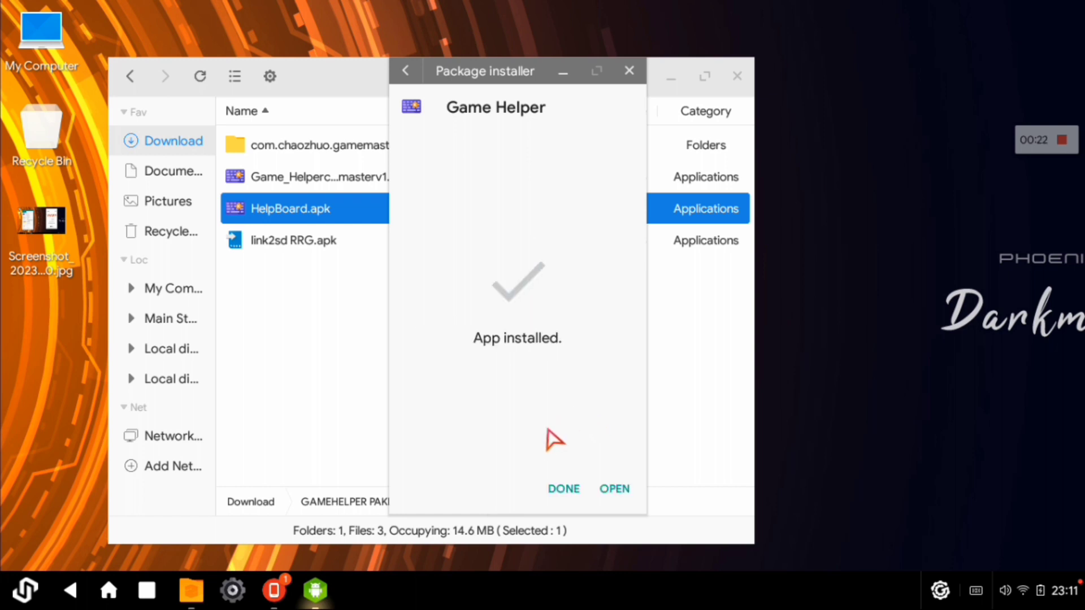
pyautogui.click(560, 490)
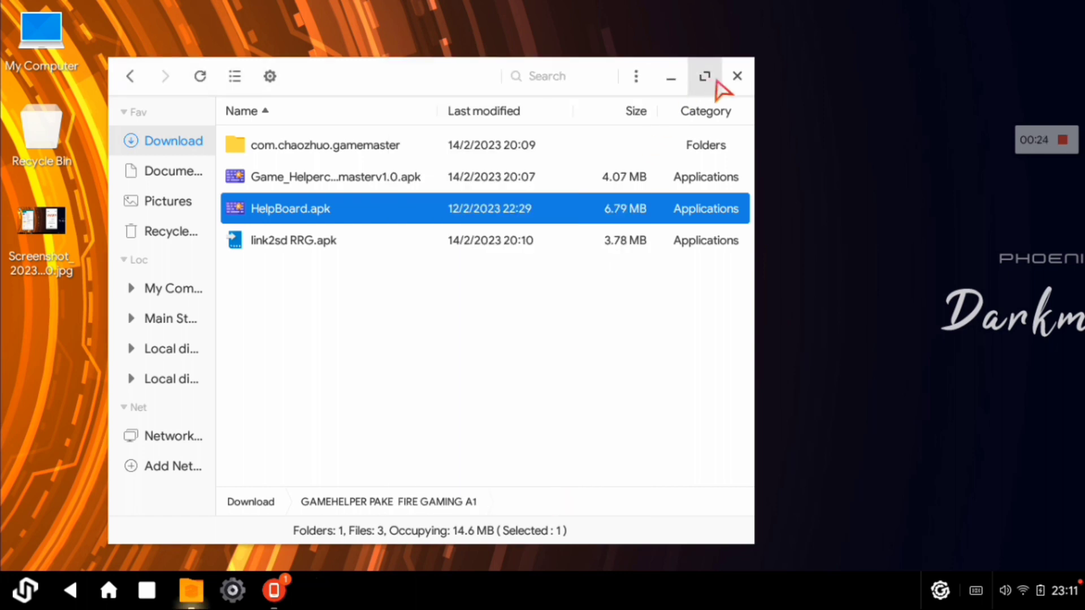
pyautogui.click(737, 76)
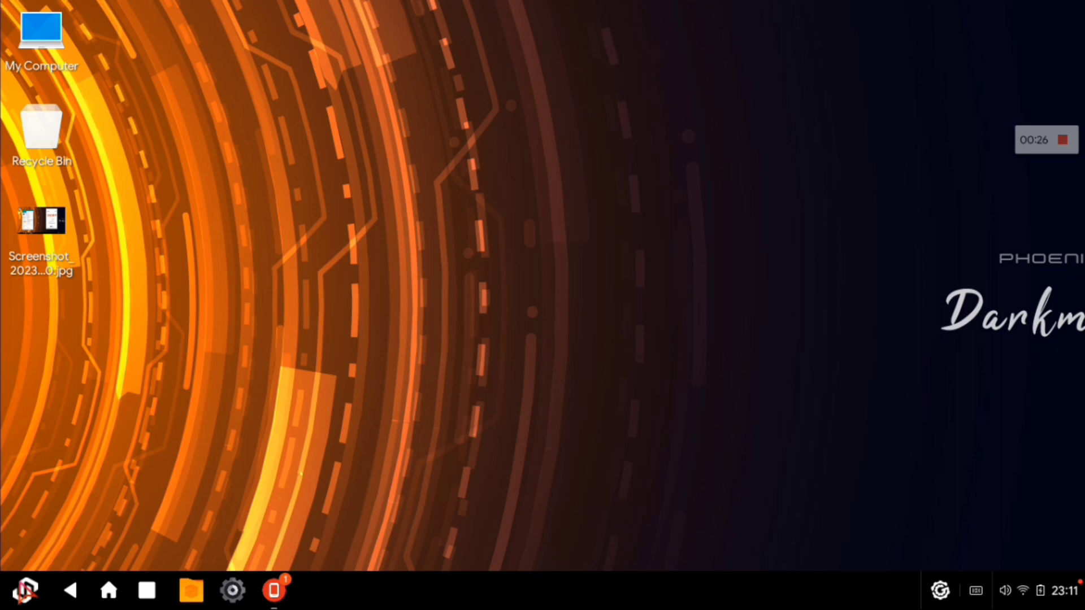
# - Allow Game Helper to run in the background in the AutoRun settings and close Settings
pyautogui.click(232, 591)
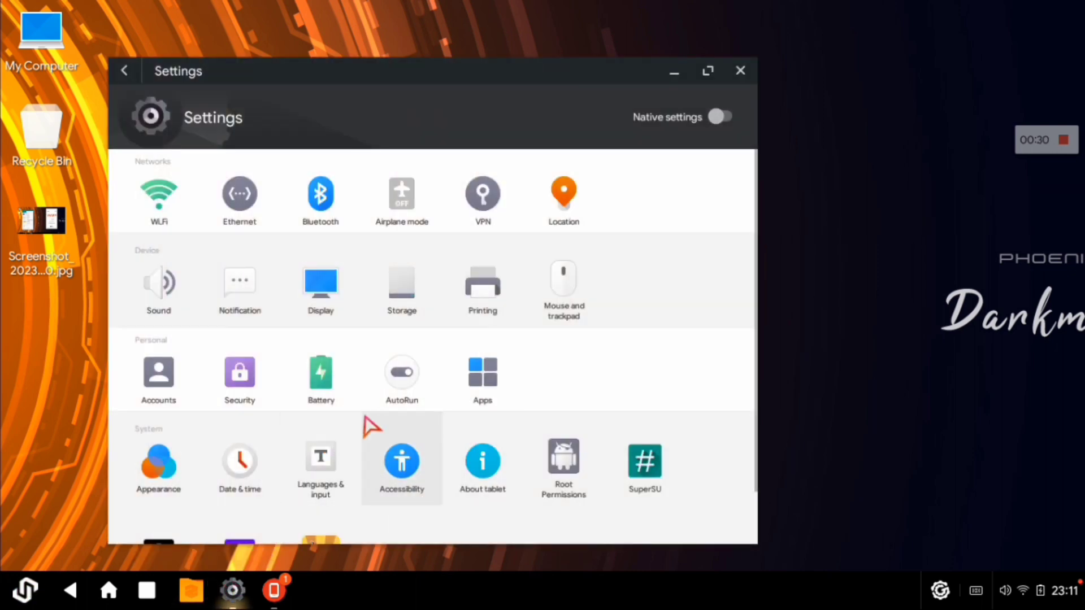
pyautogui.click(394, 383)
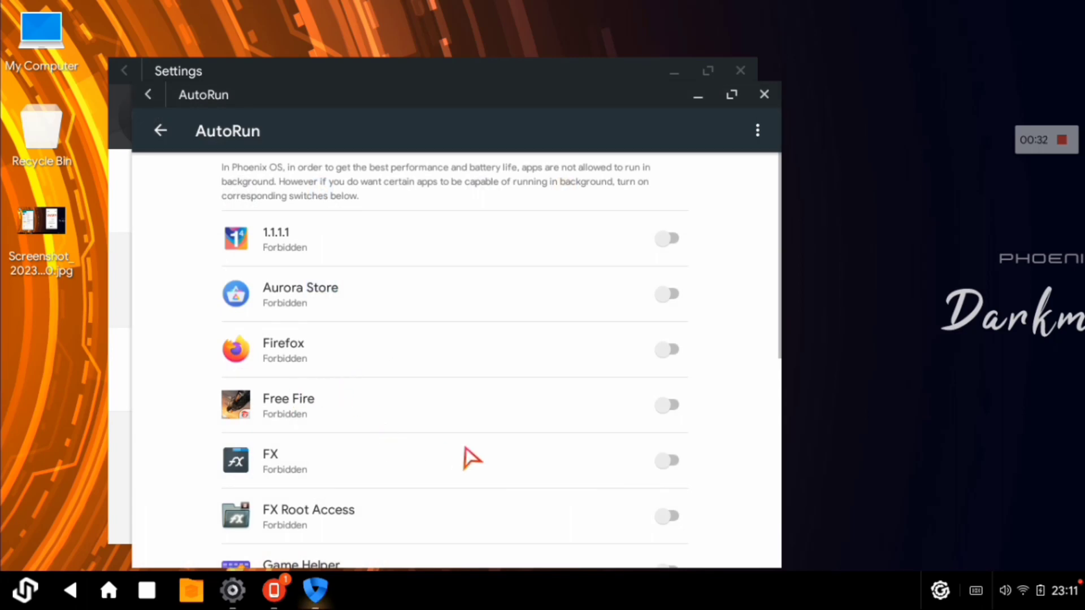
pyautogui.scroll(-3, 382, 395)
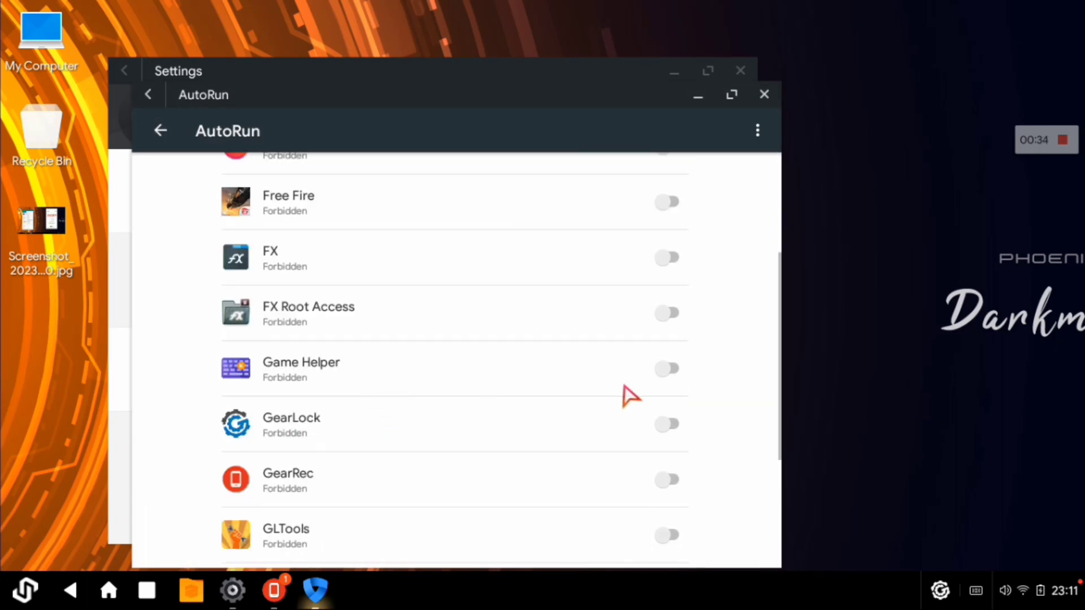
pyautogui.click(764, 95)
pyautogui.click(740, 71)
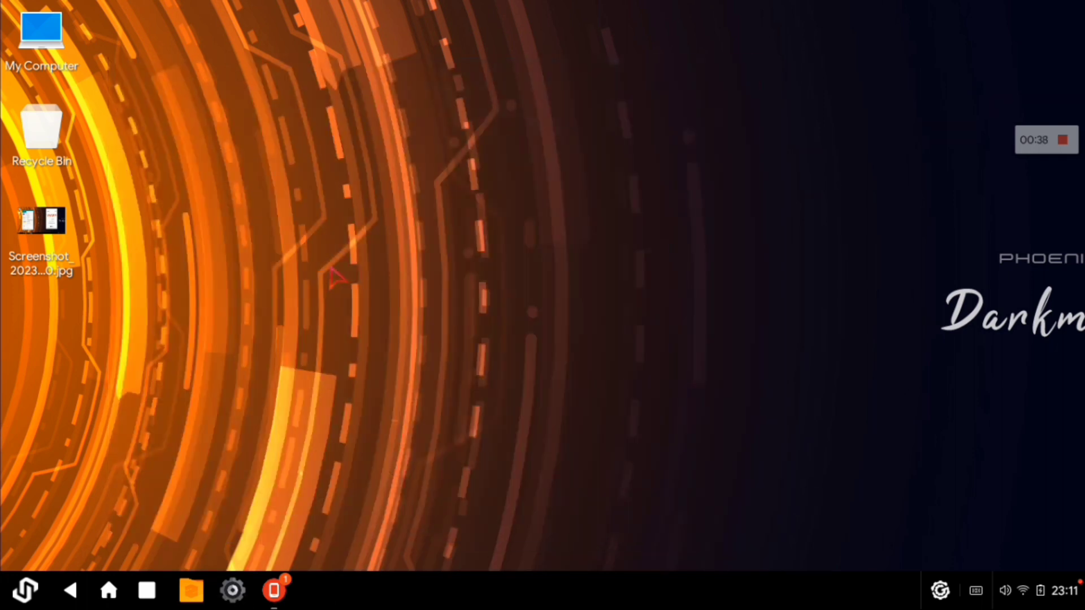
# - Reopen the AutoRun settings, check which apps are allowed to run in the background and close Settings
pyautogui.rightClick(333, 272)
pyautogui.click(369, 418)
pyautogui.click(4, 603)
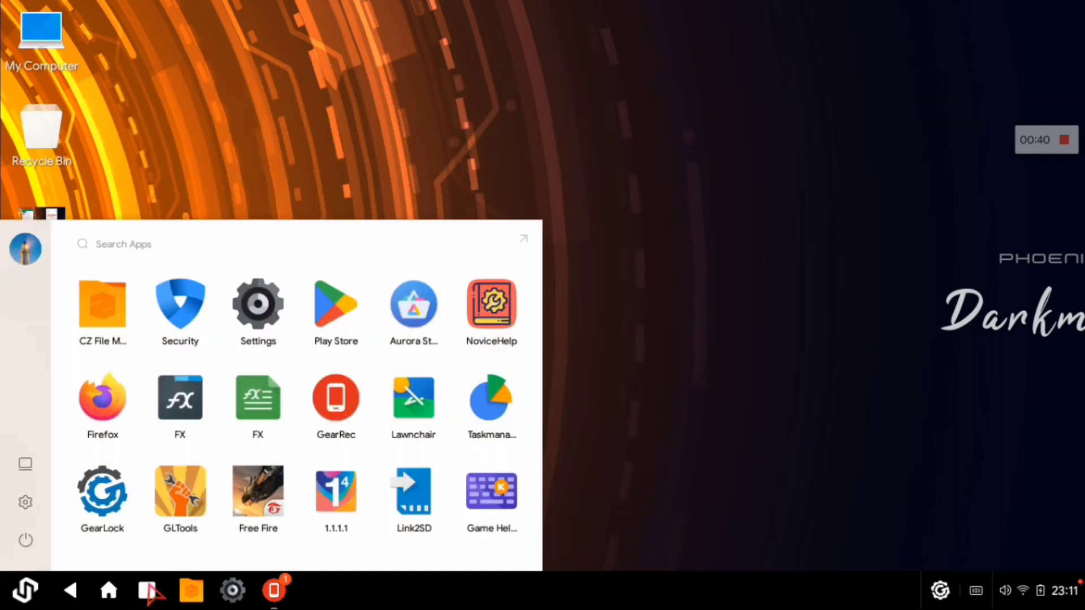
pyautogui.click(259, 305)
pyautogui.click(411, 403)
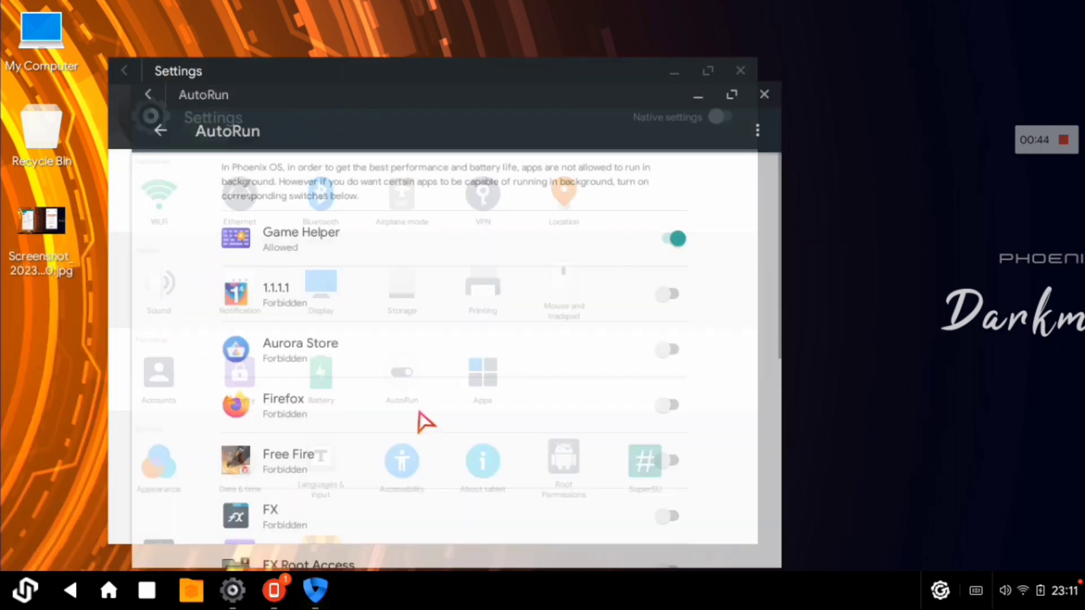
pyautogui.scroll(-5, 455, 484)
pyautogui.scroll(1, 373, 368)
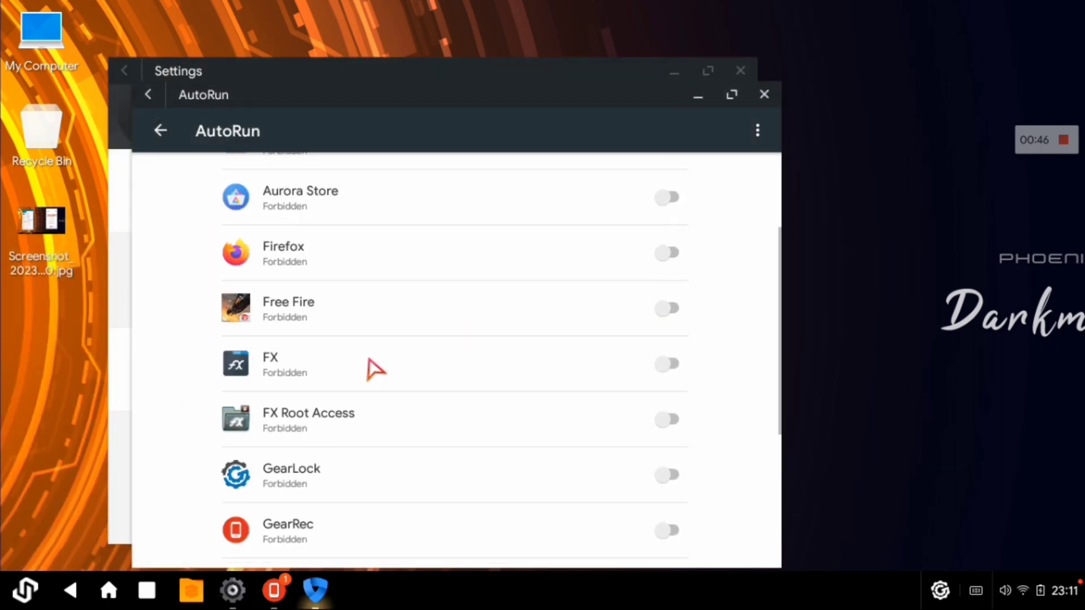
pyautogui.scroll(-5, 376, 369)
pyautogui.scroll(6, 395, 472)
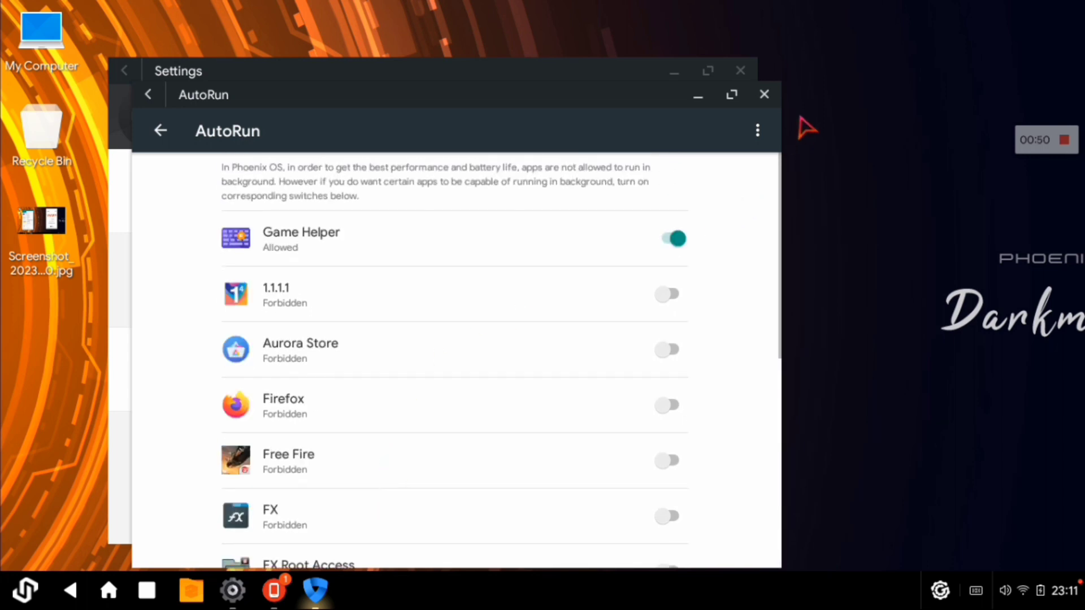
pyautogui.click(764, 95)
pyautogui.click(742, 71)
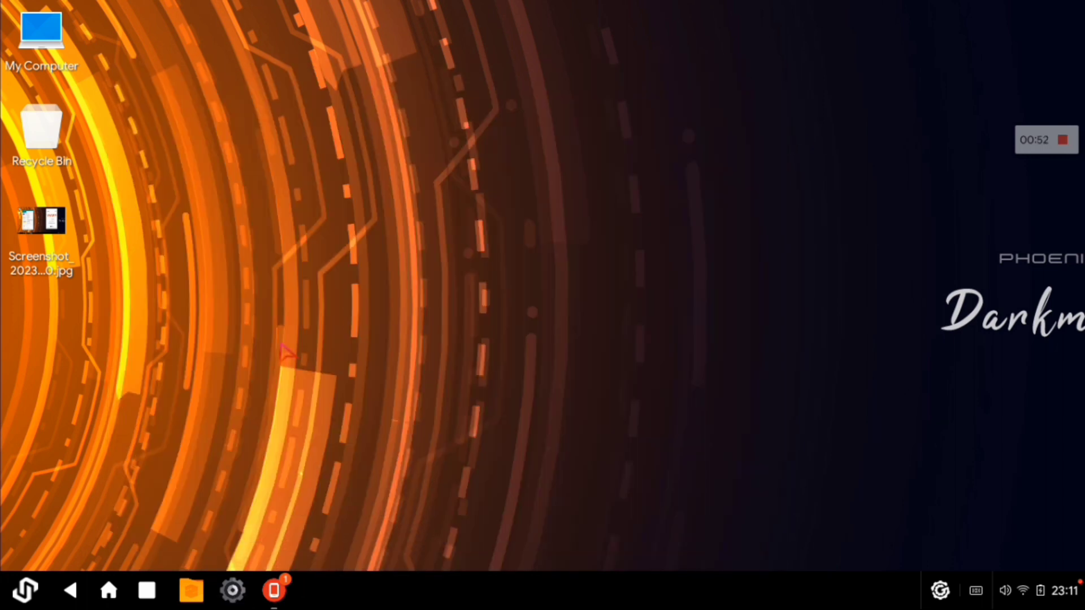
# - Open Game Helper's app info in Link2SD and bring up its additional app actions
pyautogui.rightClick(284, 352)
pyautogui.click(308, 487)
pyautogui.click(21, 595)
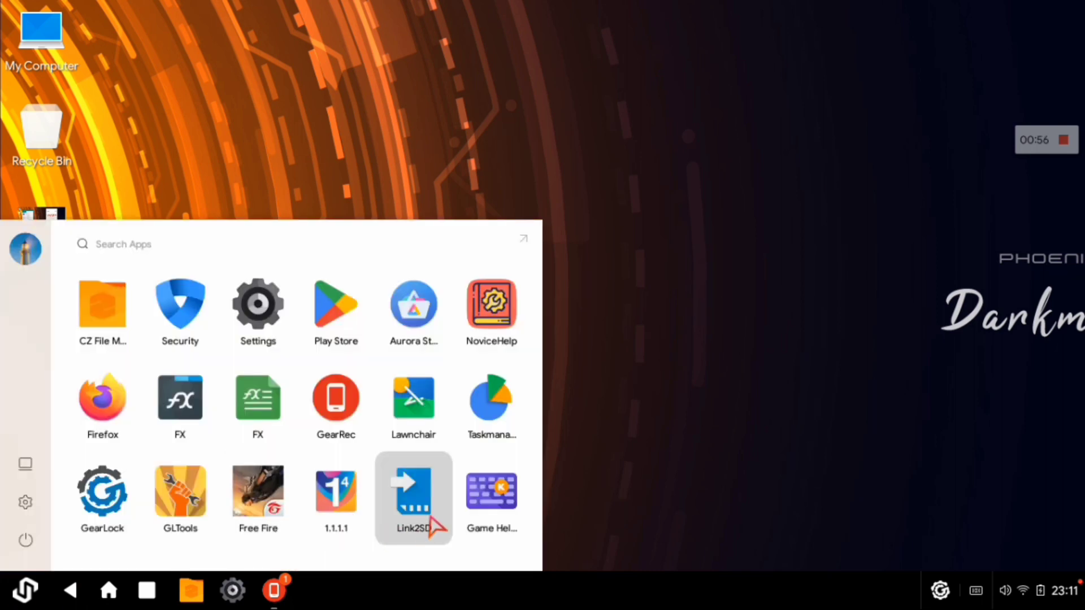
pyautogui.click(418, 500)
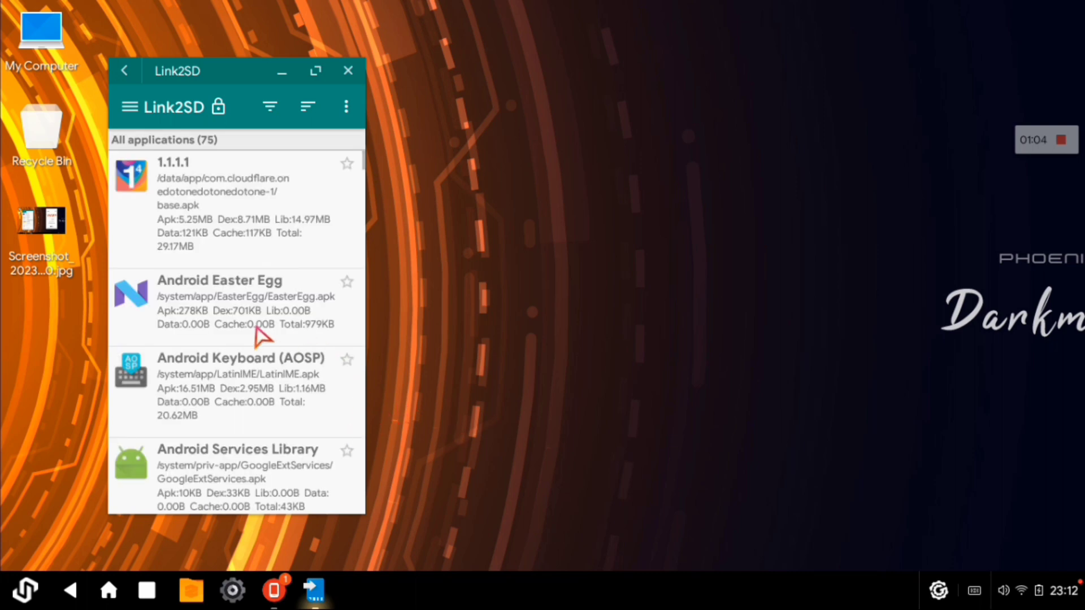
pyautogui.scroll(-10, 249, 356)
pyautogui.scroll(-10, 247, 362)
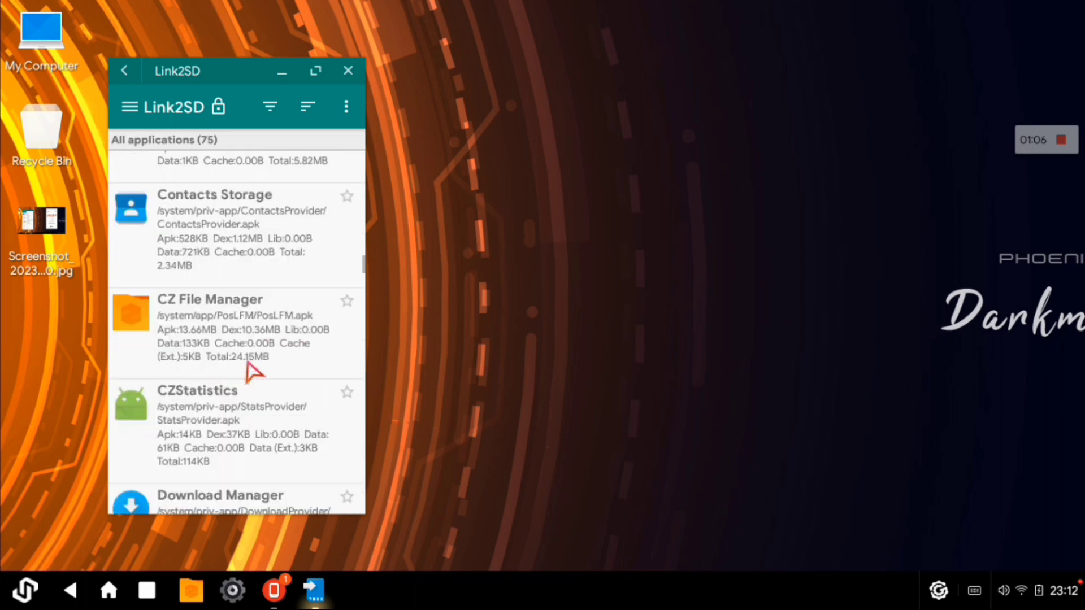
pyautogui.scroll(-5, 247, 390)
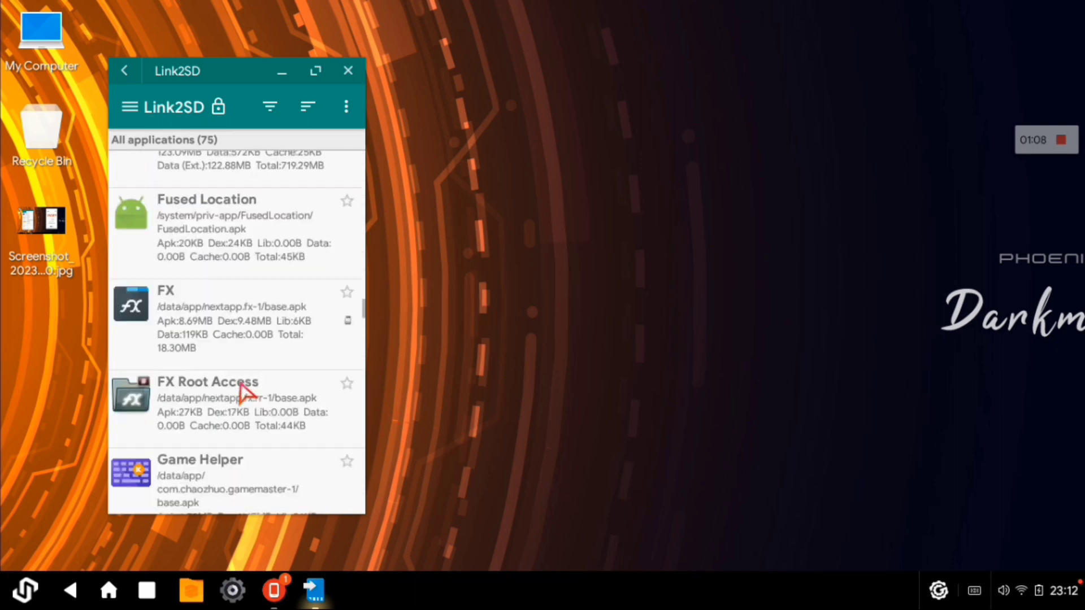
pyautogui.click(234, 435)
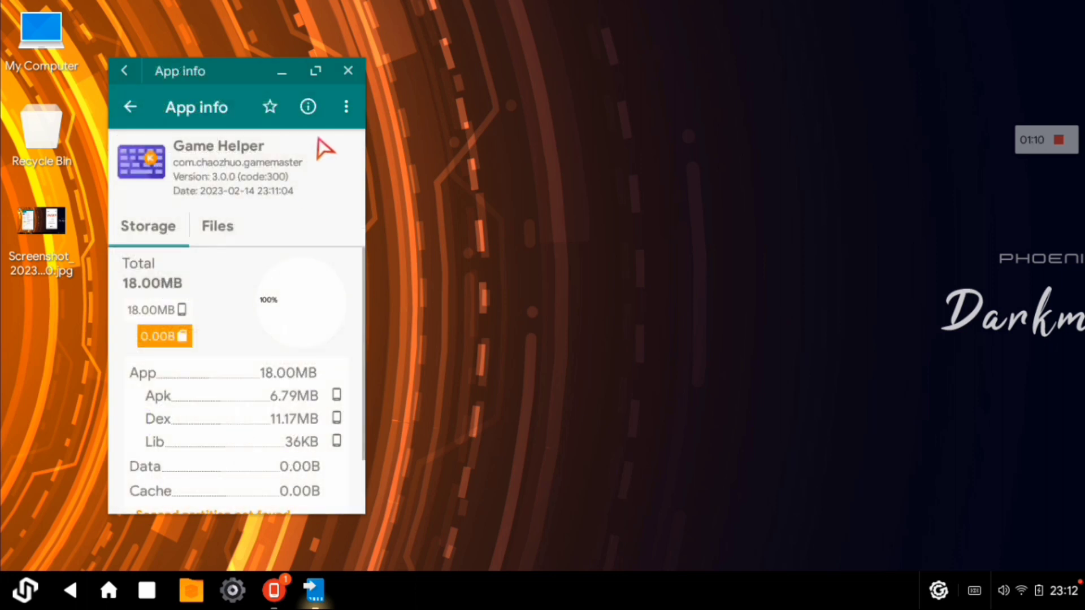
pyautogui.click(346, 107)
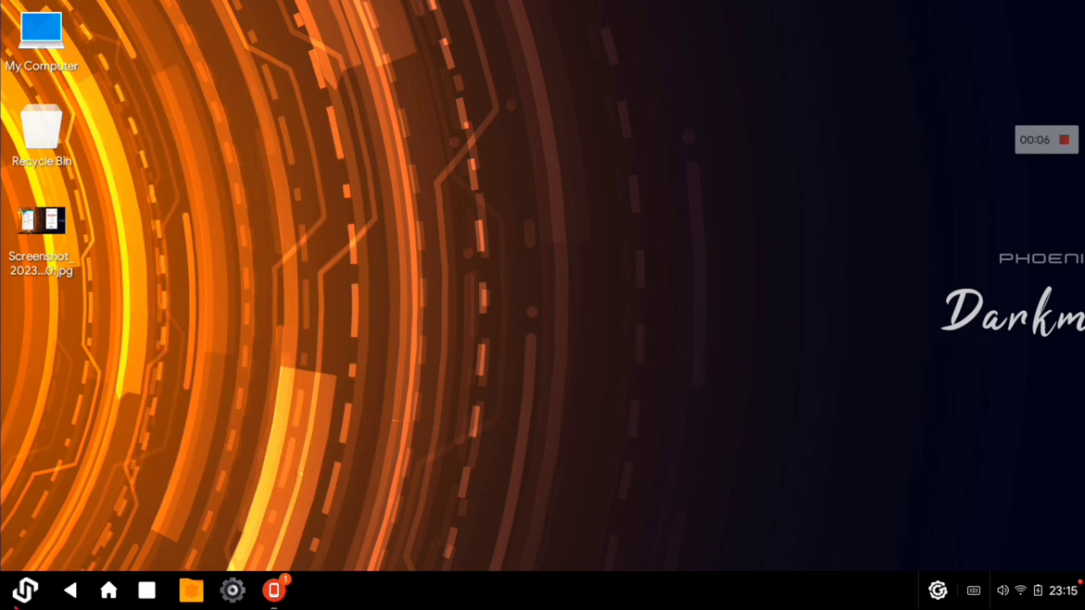
# - Check whether Game Helper can be uninstalled from the app launcher, and return to the desktop
pyautogui.click(23, 600)
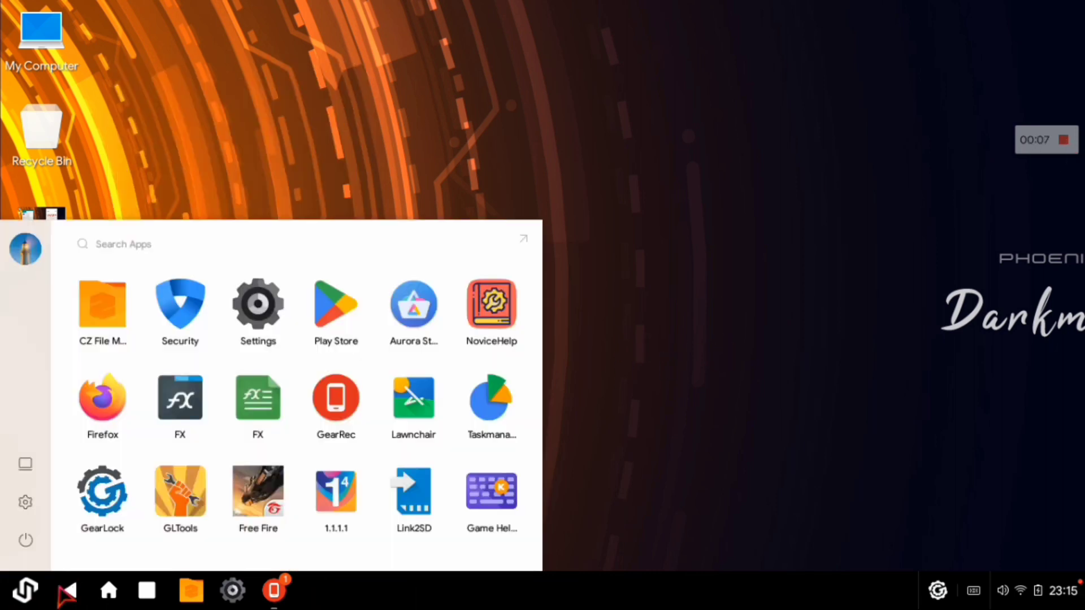
pyautogui.rightClick(488, 517)
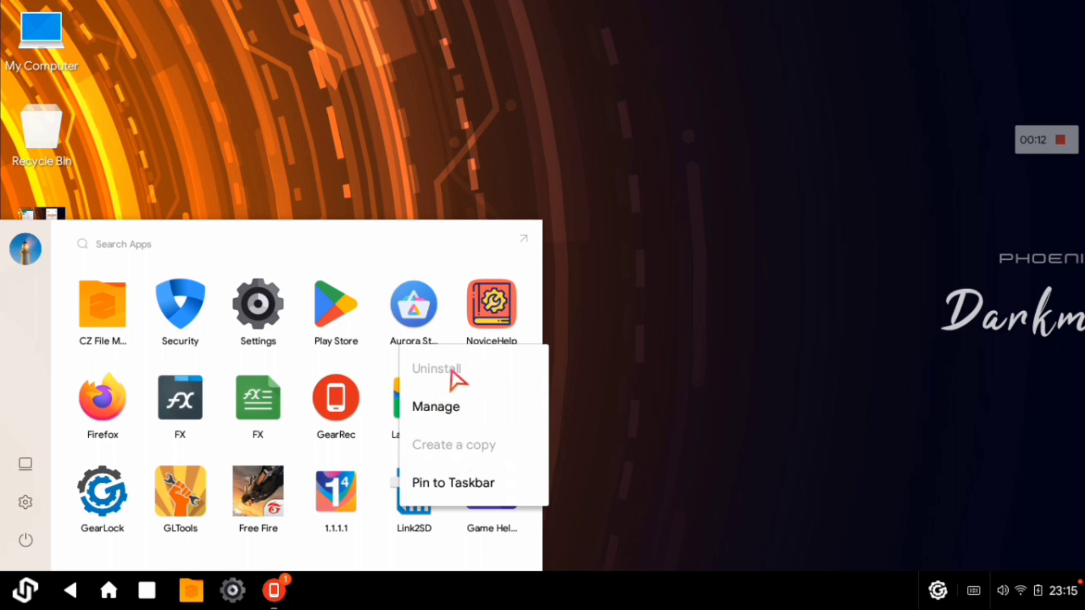
pyautogui.click(654, 331)
pyautogui.click(578, 240)
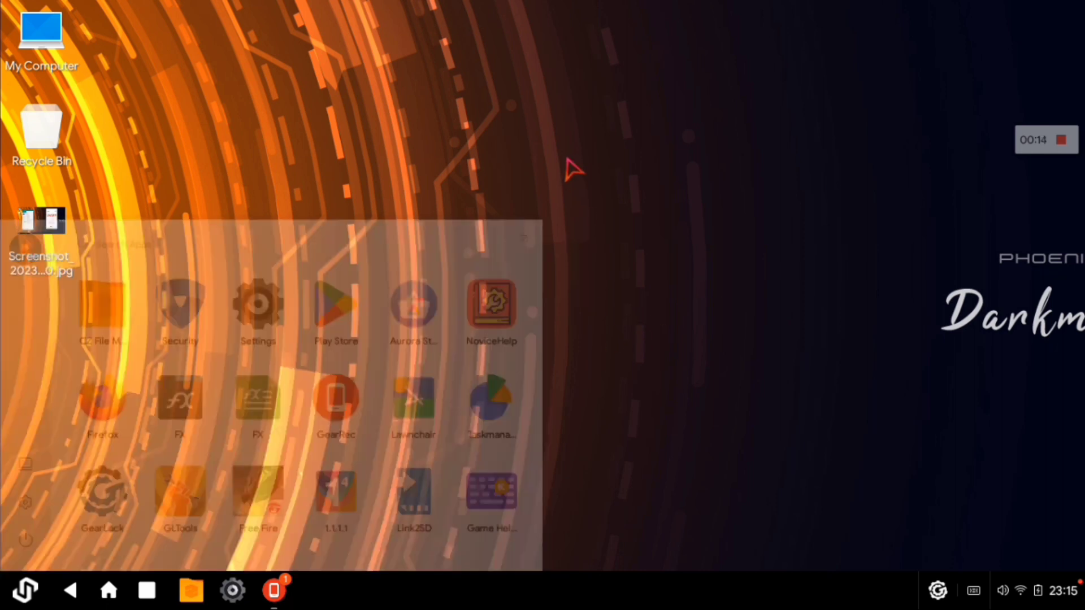
pyautogui.rightClick(416, 218)
pyautogui.click(460, 362)
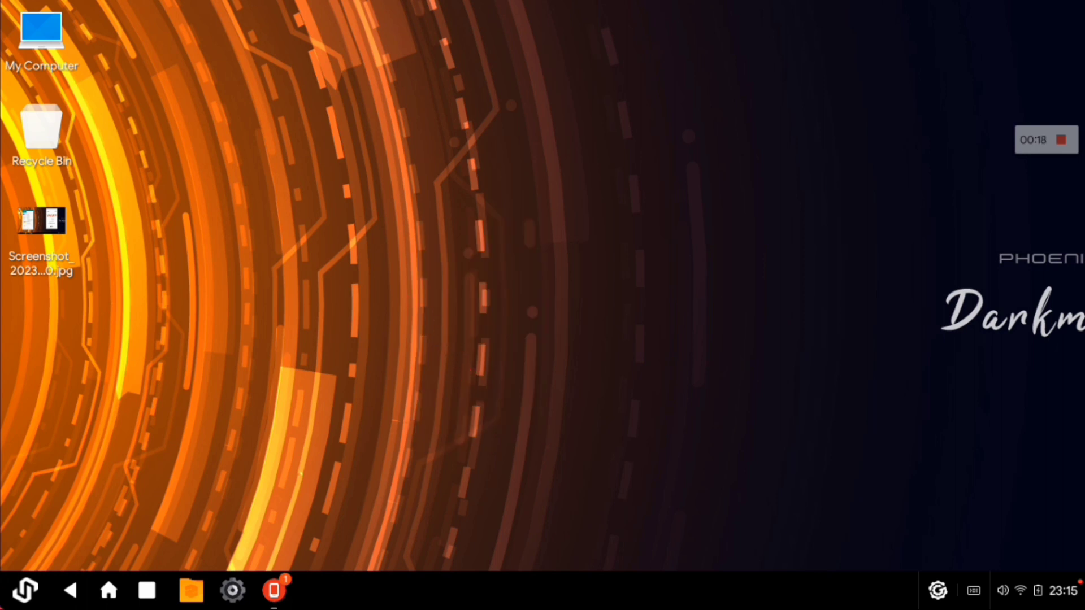
# - In FX, copy the com.chaozhuo.gamemaster folder from the free fire key folder in Documents
pyautogui.click(25, 590)
pyautogui.click(198, 428)
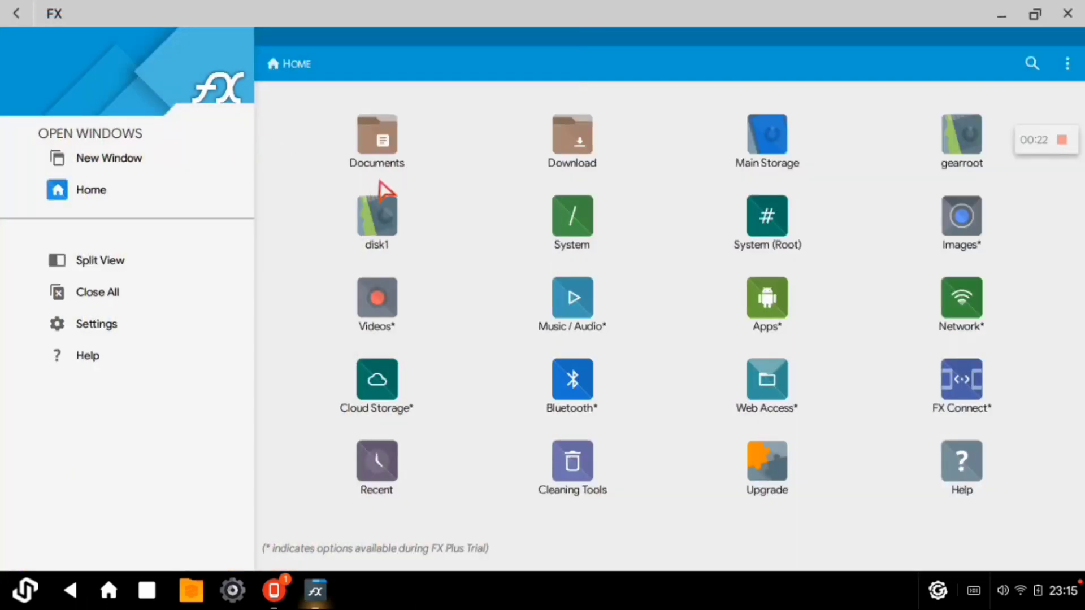
pyautogui.click(379, 162)
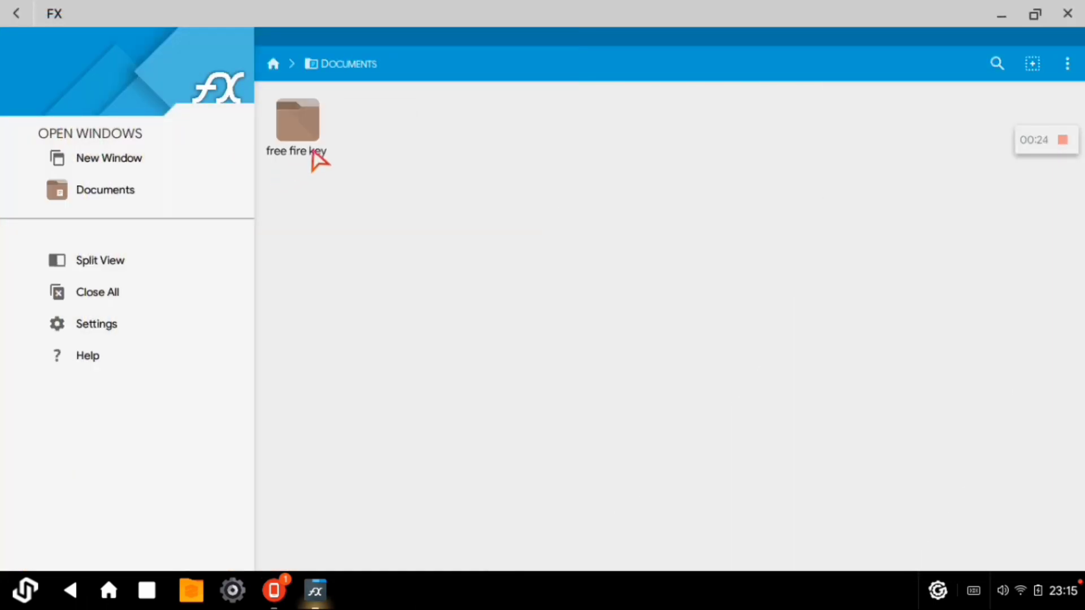
pyautogui.click(312, 158)
pyautogui.click(306, 142)
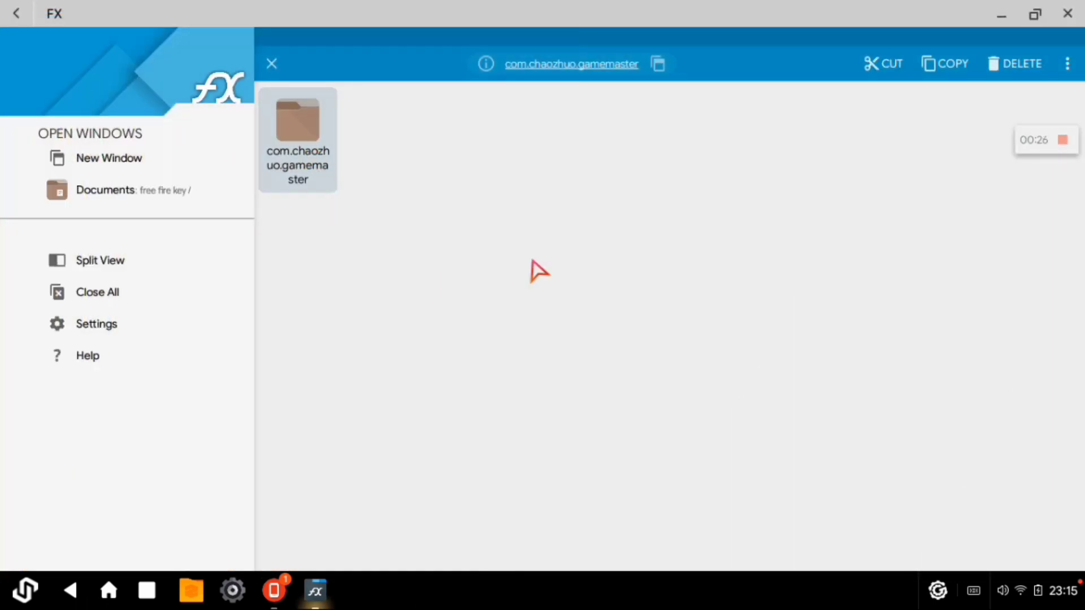
pyautogui.click(931, 70)
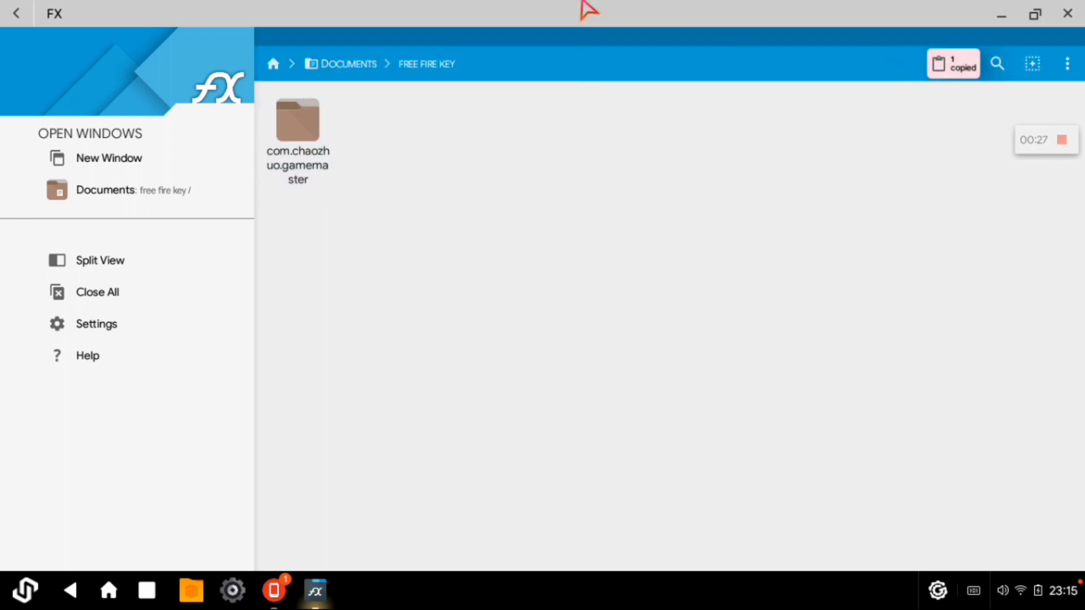
# - Go to the data/data folder under System (Root), authorizing root access
pyautogui.click(8, 11)
pyautogui.click(8, 11)
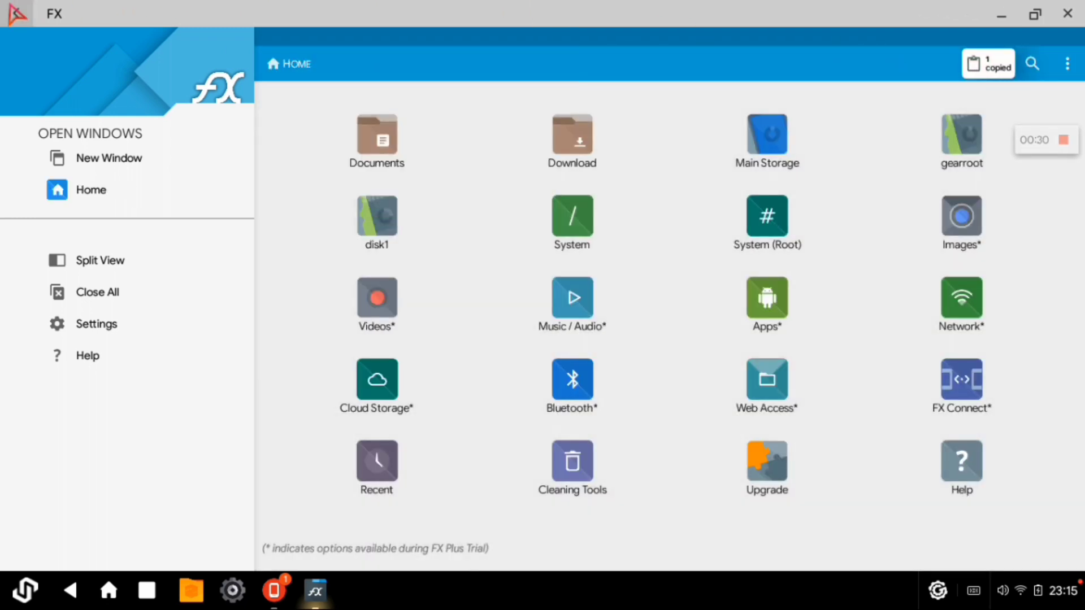
pyautogui.click(730, 223)
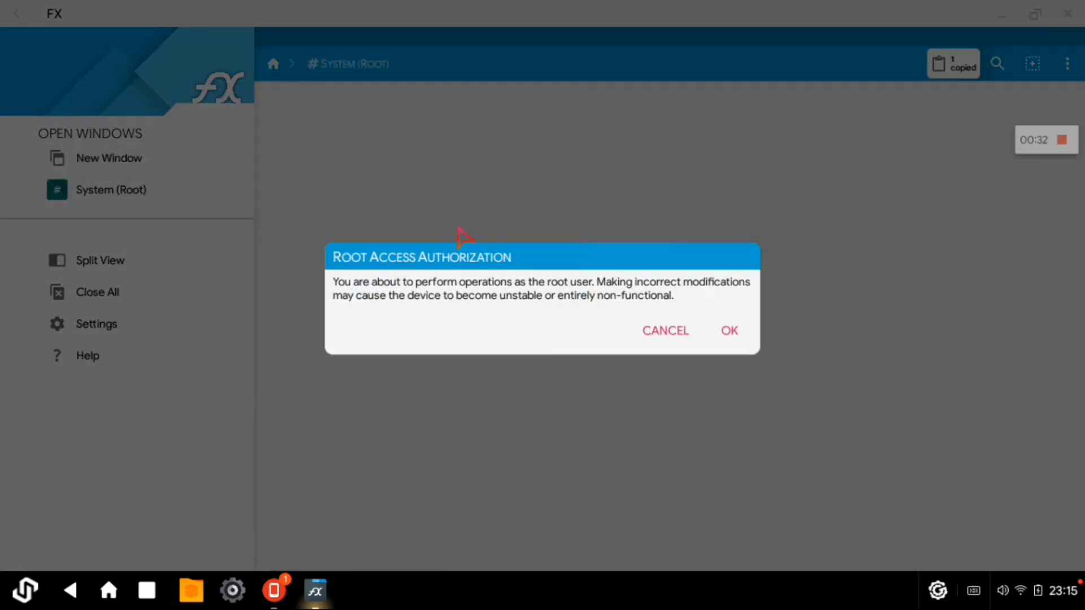
pyautogui.click(728, 341)
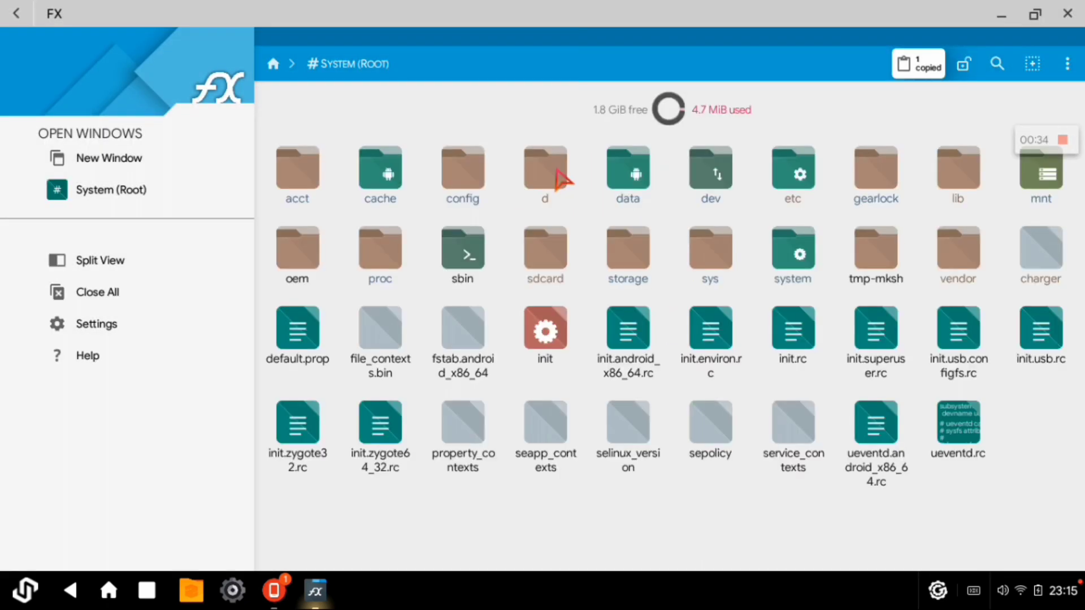
pyautogui.click(621, 199)
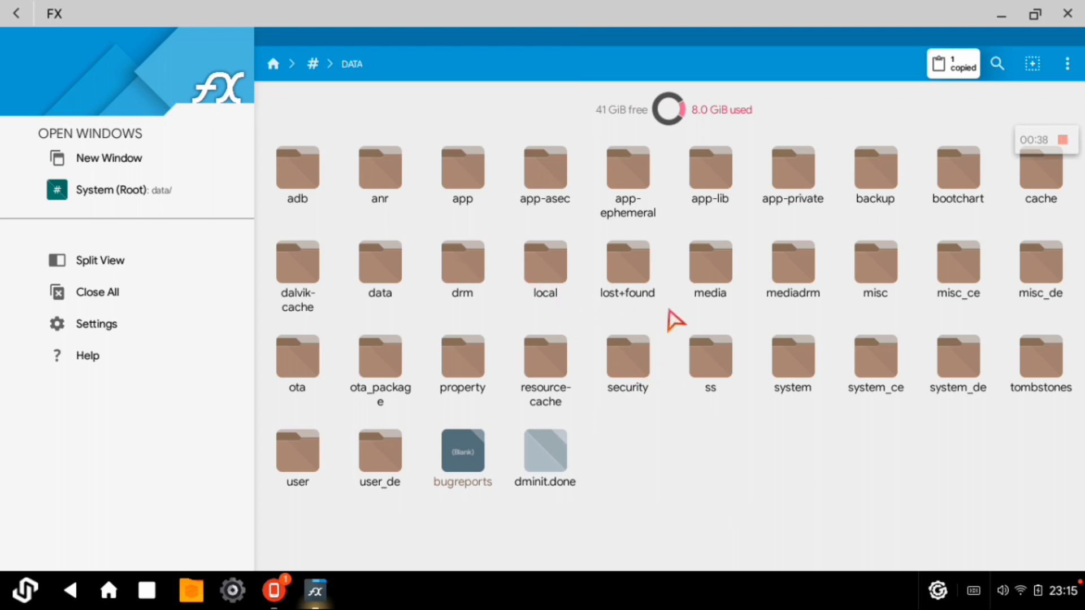
pyautogui.click(384, 279)
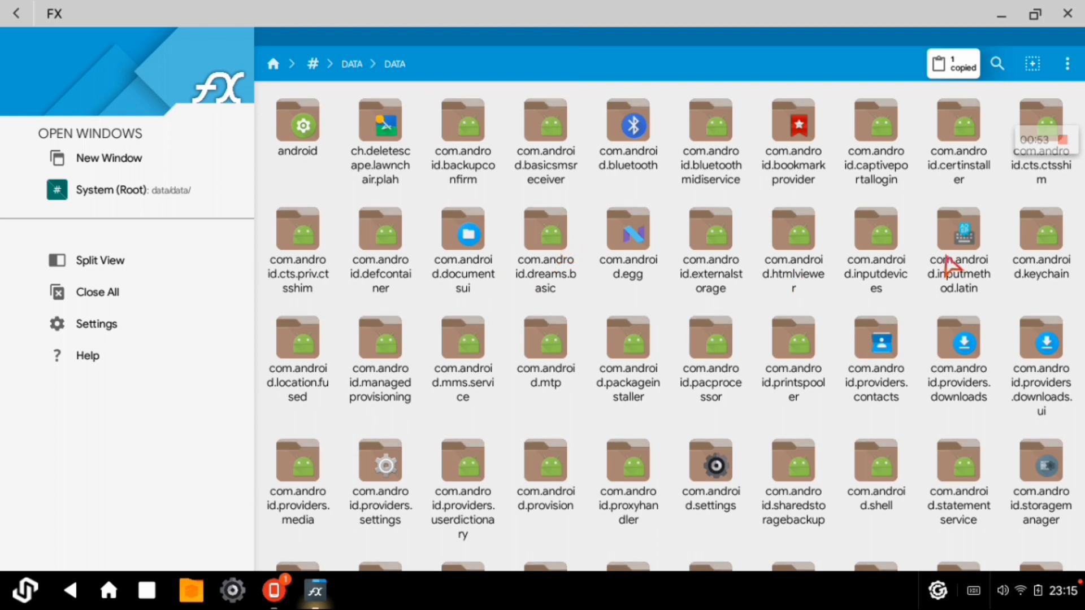
# - Paste the copied com.chaozhuo.gamemaster folder into data/data, resolving the name conflict with Overwrite / Merge
pyautogui.click(960, 65)
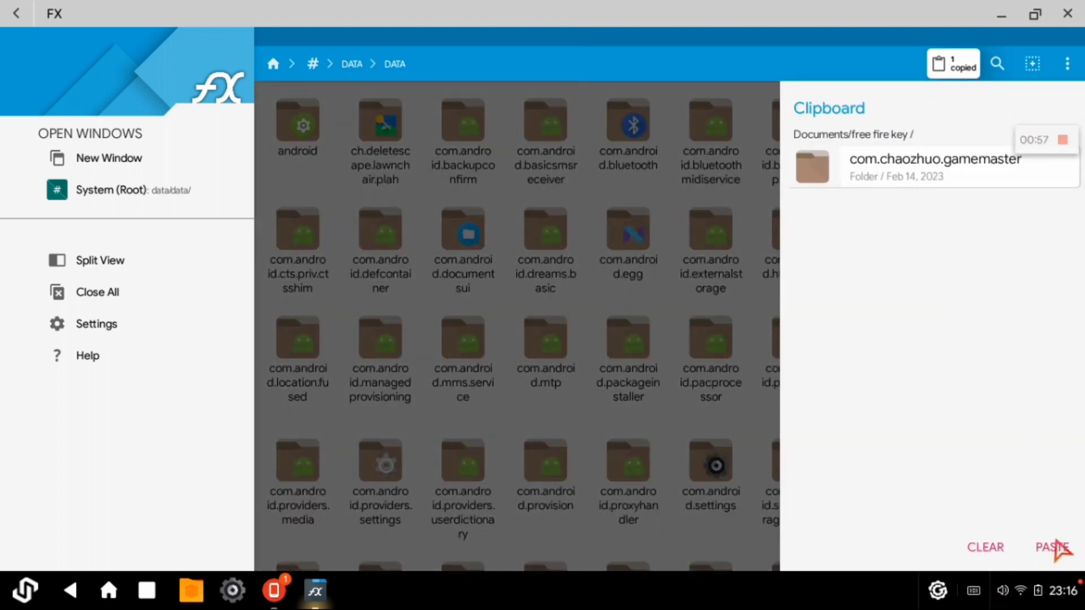
pyautogui.click(1047, 549)
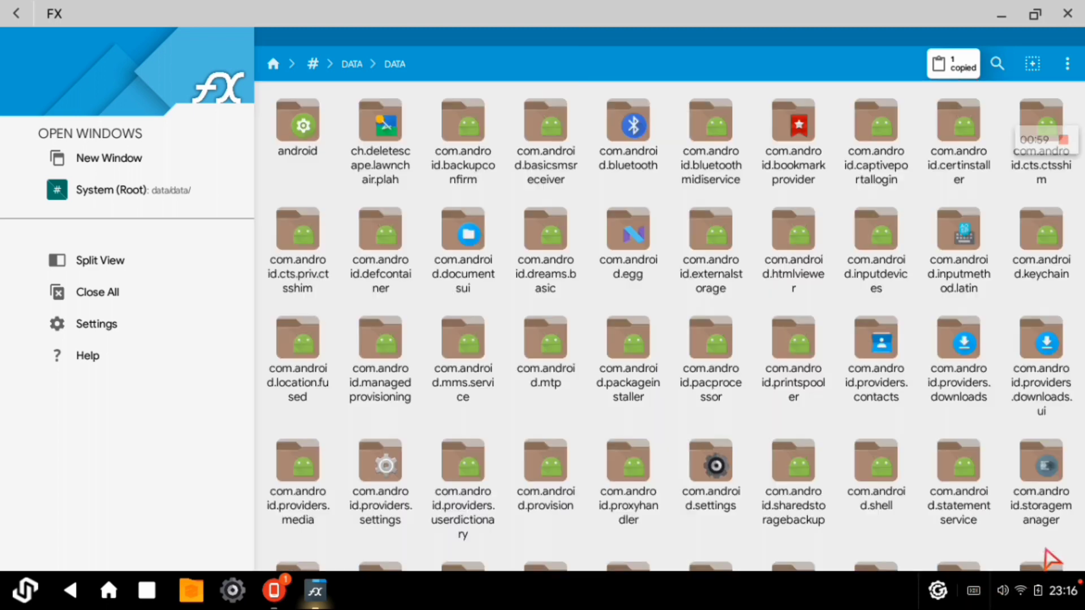
pyautogui.click(396, 344)
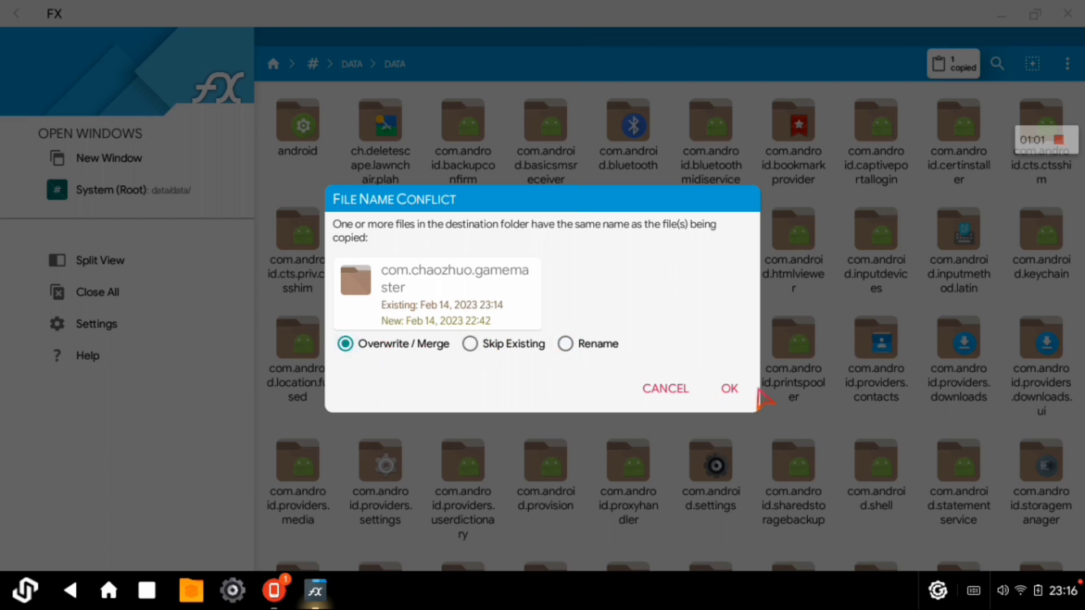
pyautogui.click(729, 390)
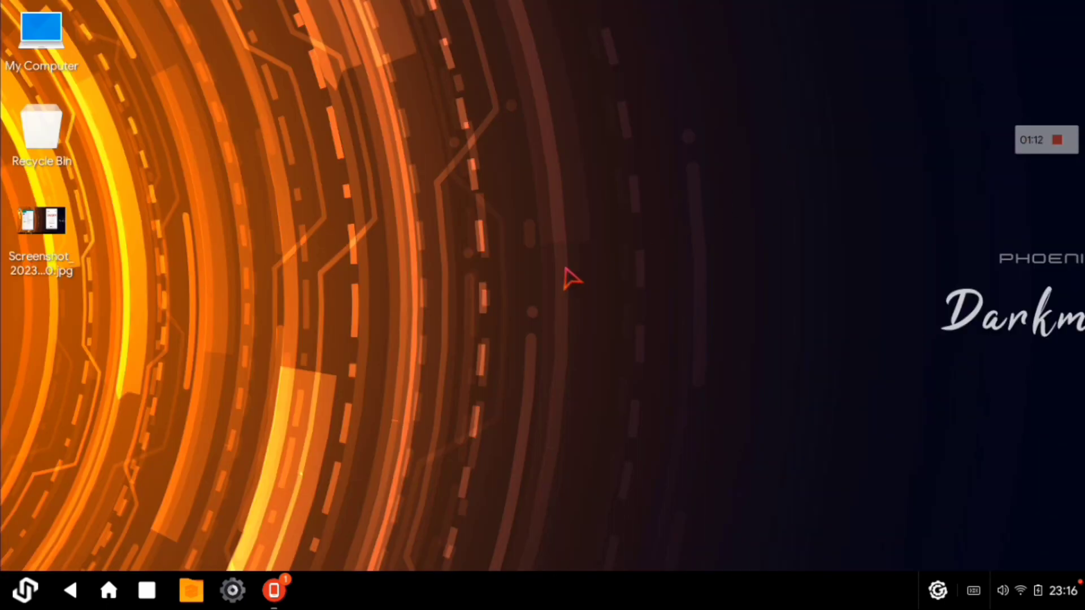
pyautogui.rightClick(460, 260)
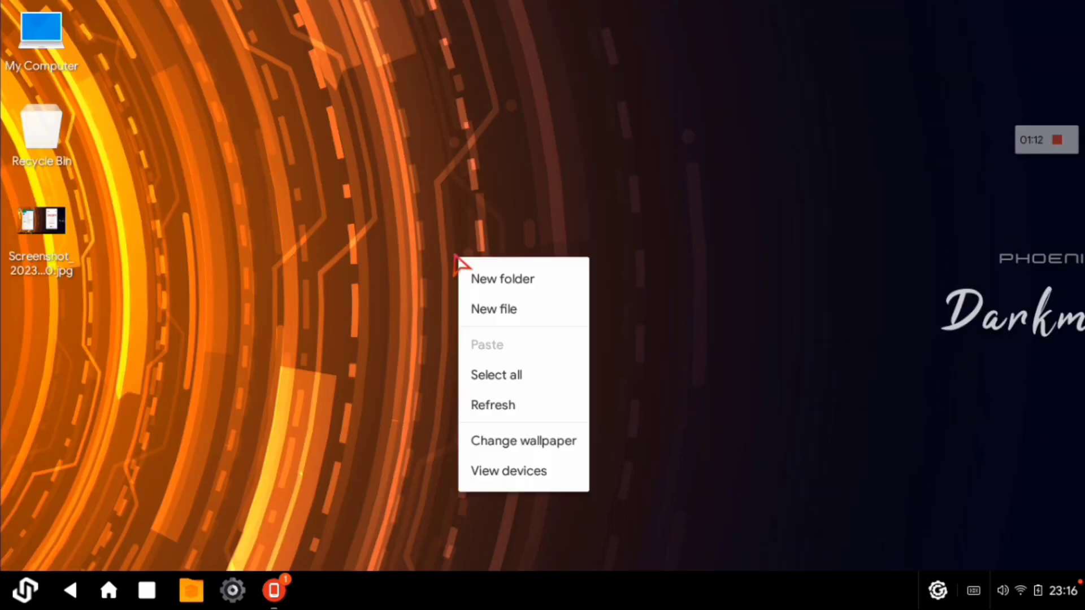
pyautogui.click(514, 375)
pyautogui.rightClick(455, 358)
pyautogui.click(500, 476)
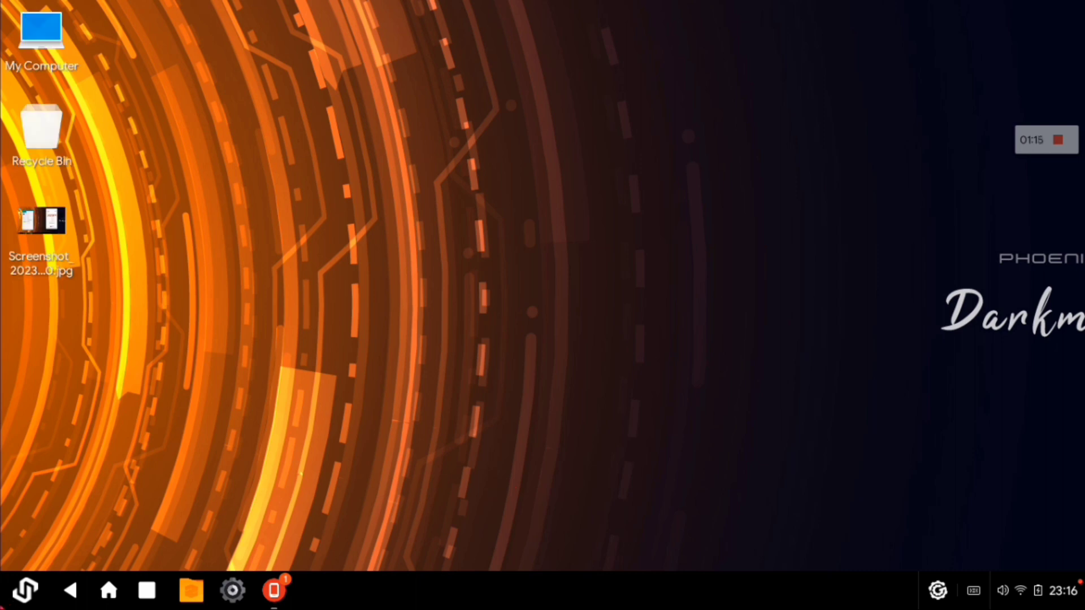
# - Open Game Helper, add Free Fire to its game list and launch the game from there
pyautogui.click(13, 604)
pyautogui.click(508, 512)
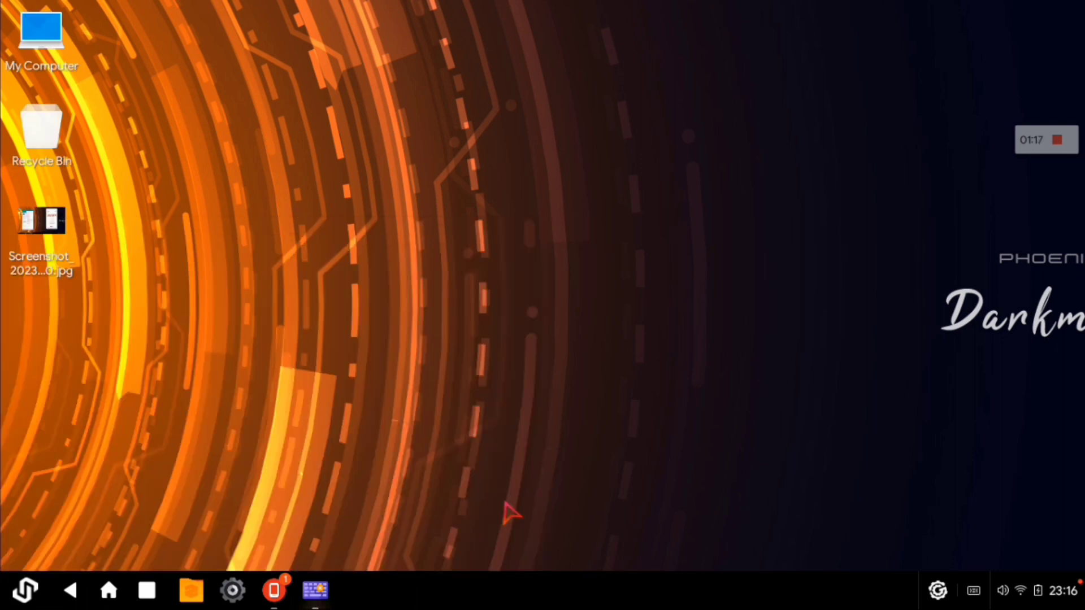
pyautogui.click(596, 130)
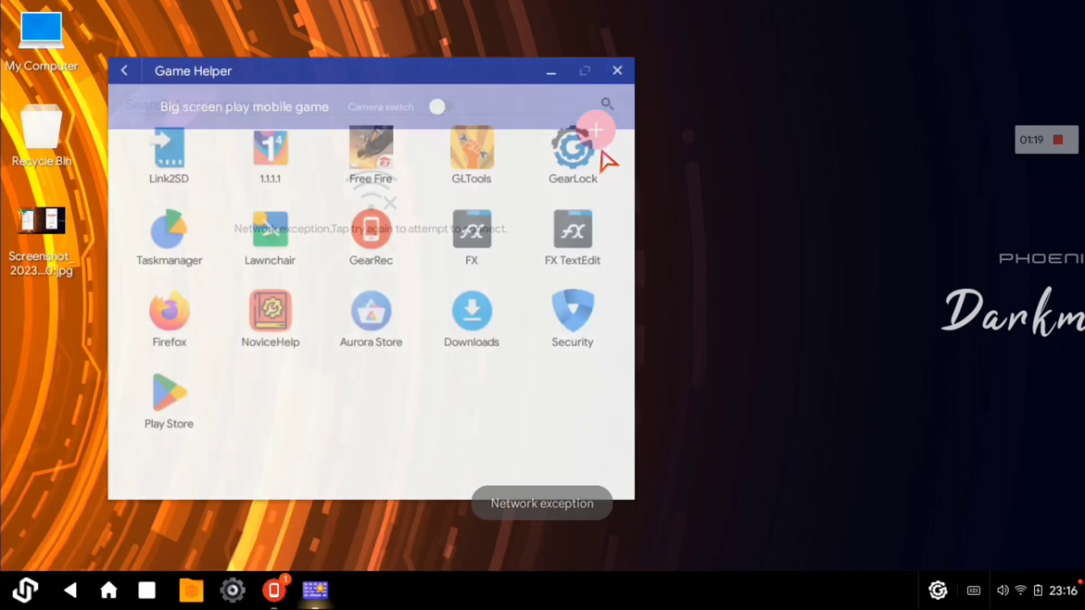
pyautogui.click(390, 161)
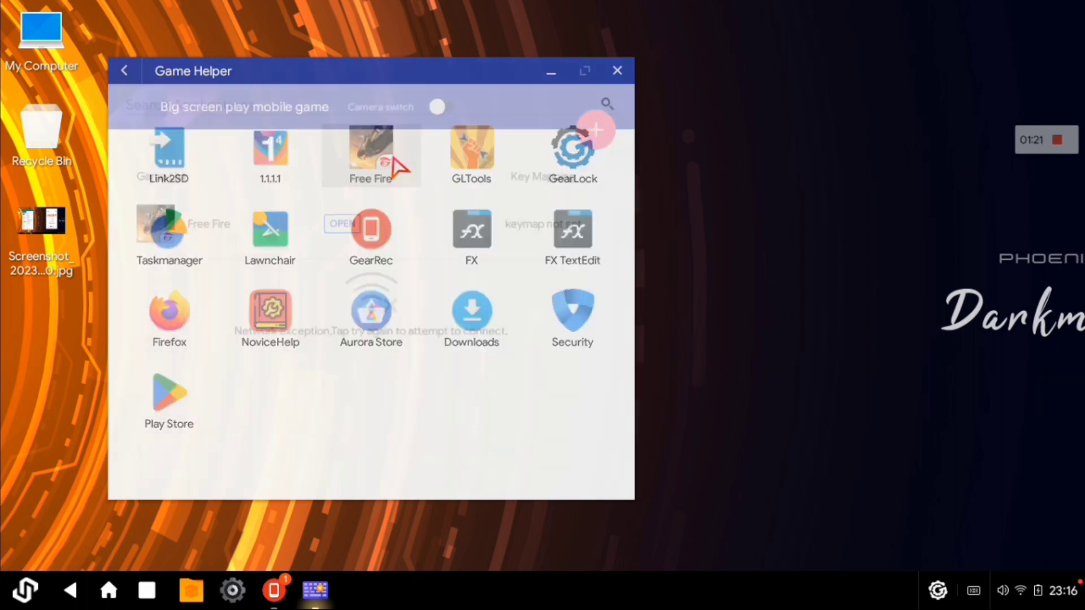
pyautogui.click(341, 224)
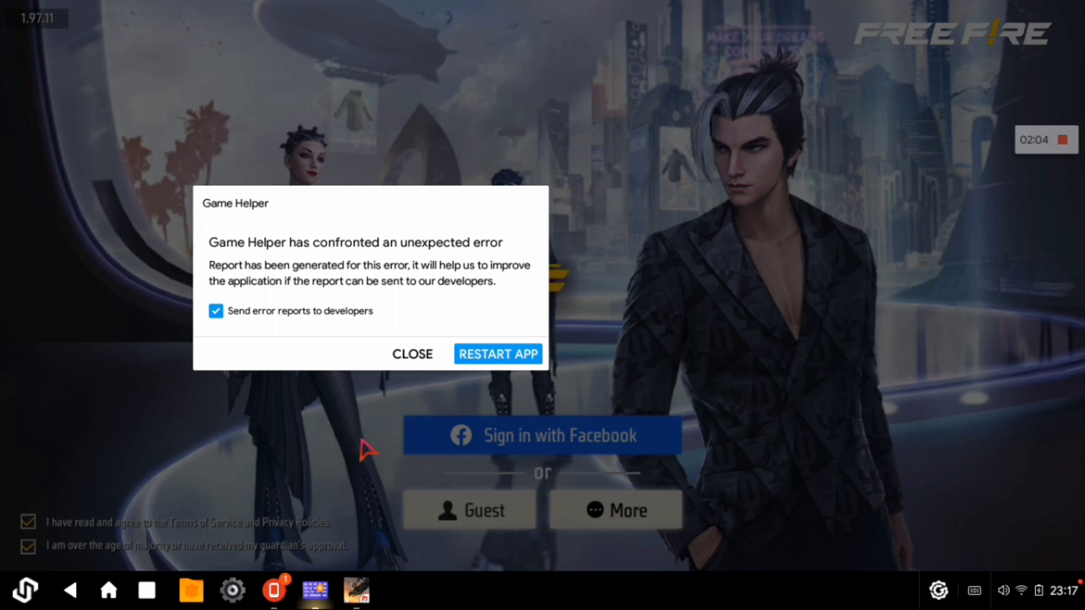
# - Quit Game Helper and Free Fire
pyautogui.rightClick(317, 592)
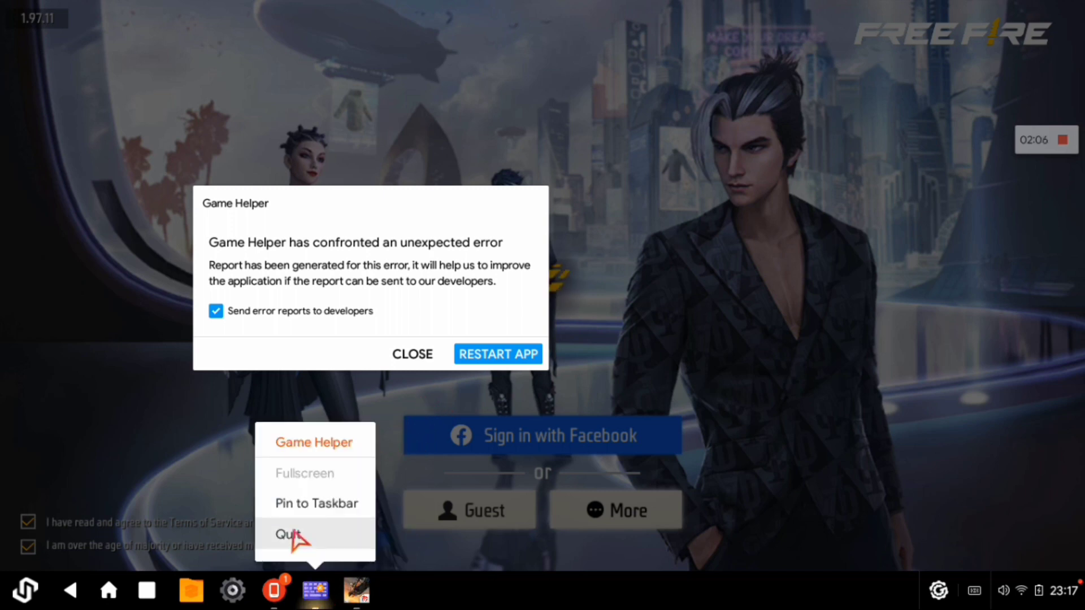
pyautogui.click(293, 534)
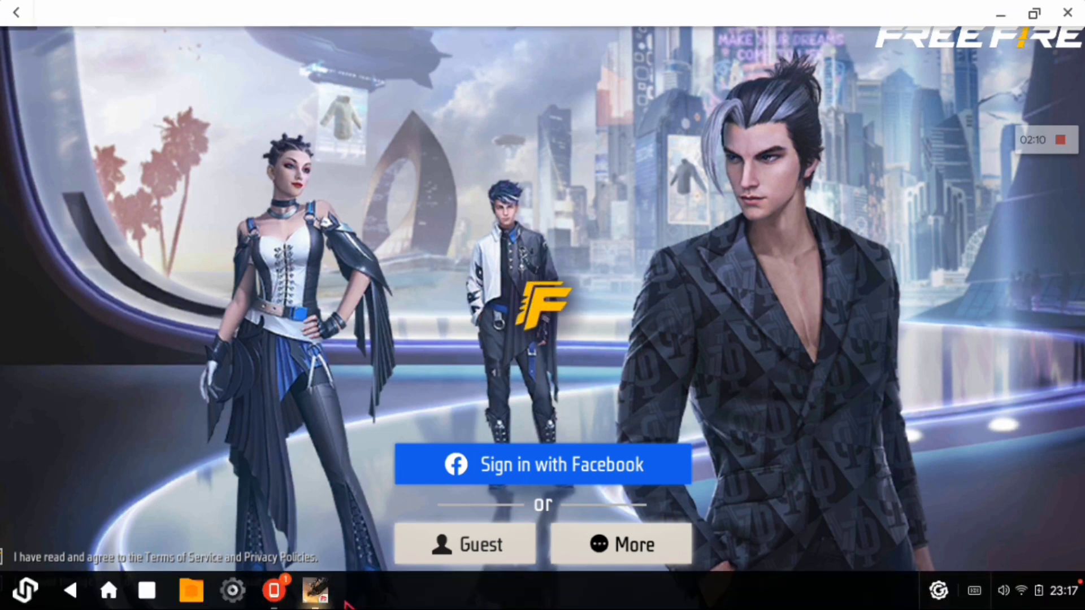
pyautogui.rightClick(315, 590)
pyautogui.click(297, 535)
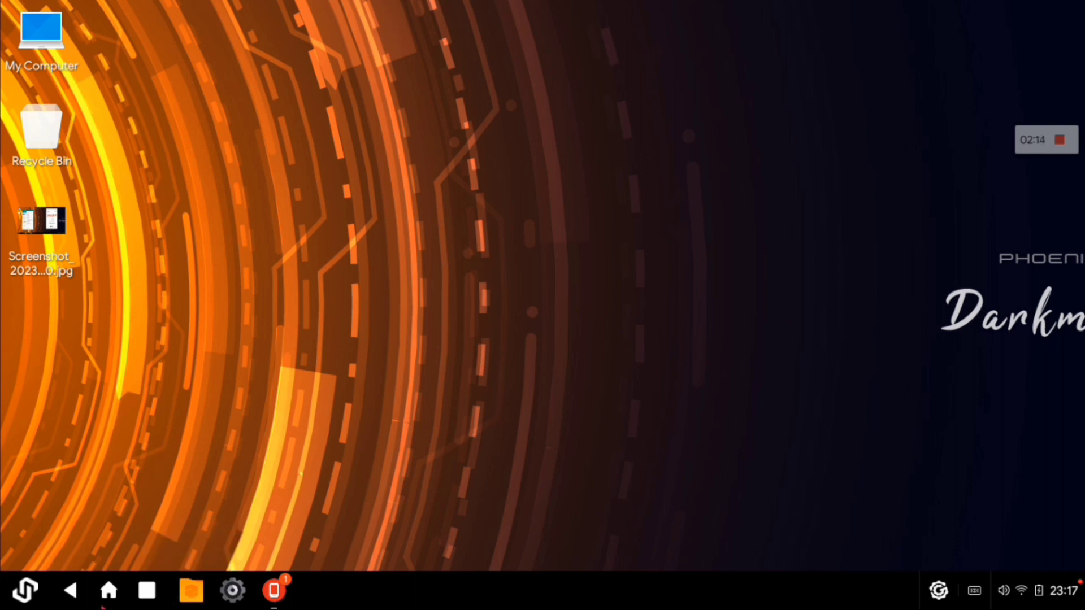
# - Clear all of Game Helper's stored app data from its App info storage settings and close the settings window
pyautogui.click(26, 590)
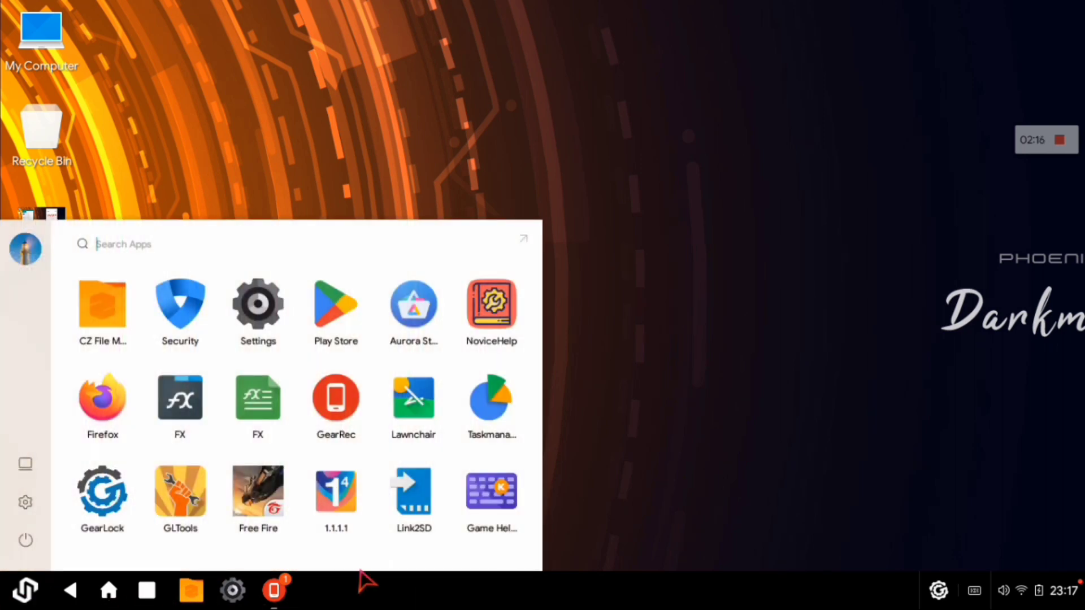
pyautogui.rightClick(495, 511)
pyautogui.click(430, 411)
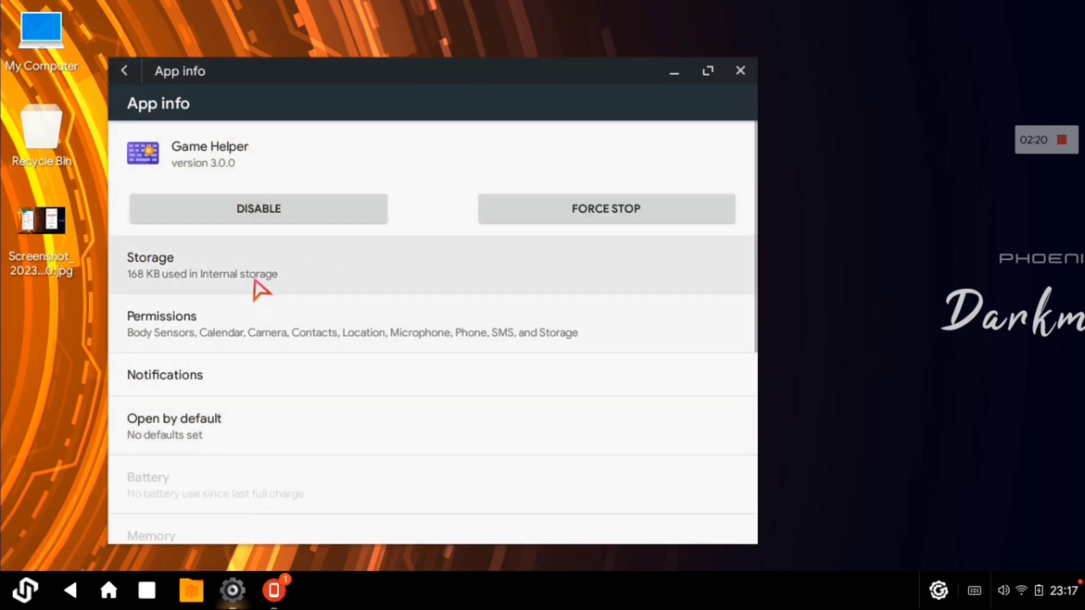
pyautogui.click(260, 286)
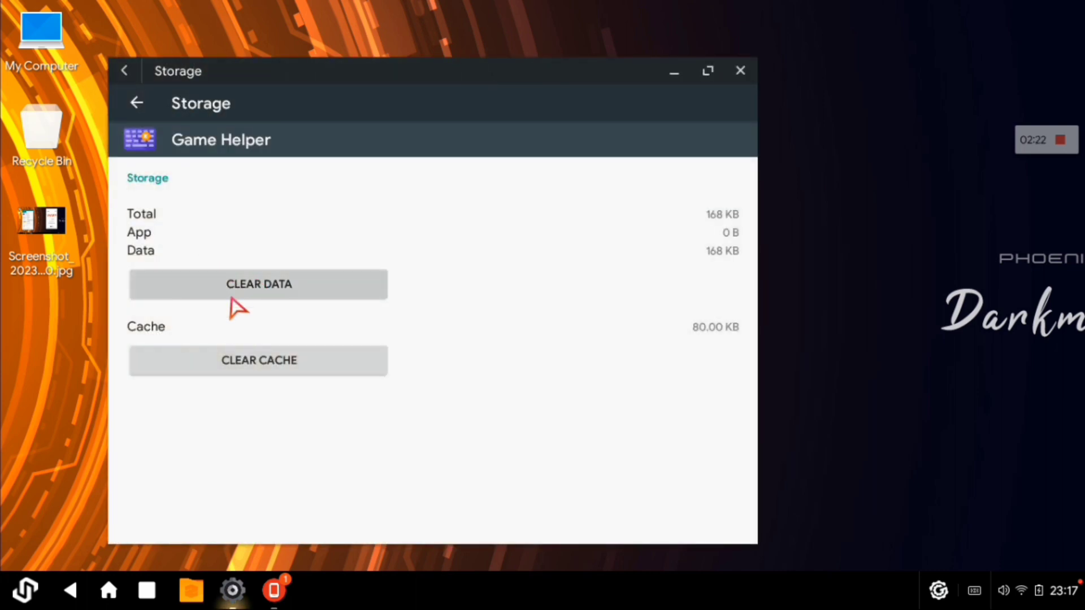
pyautogui.click(231, 290)
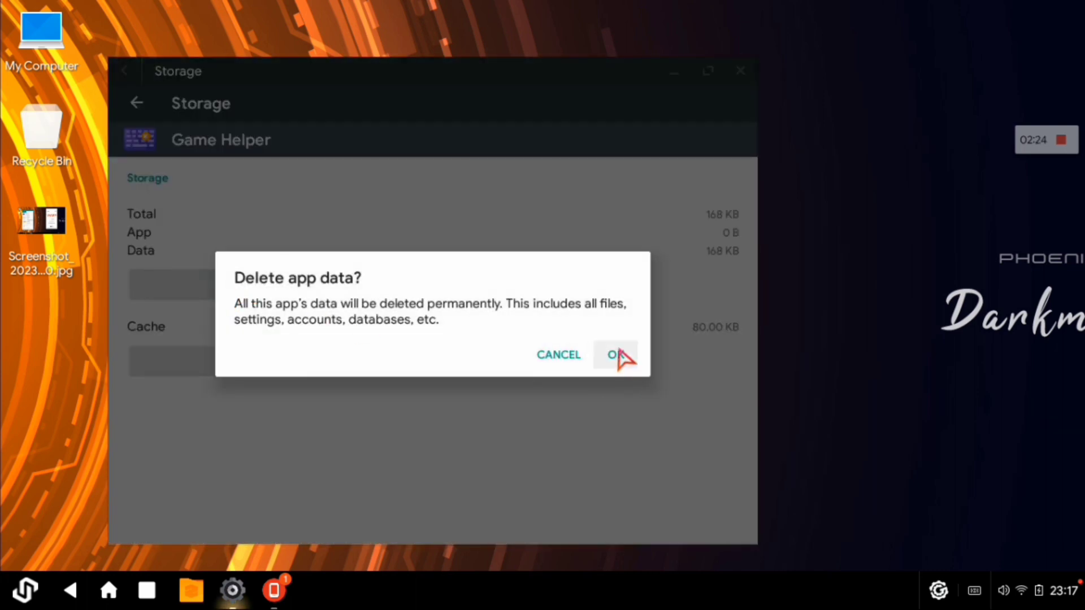
pyautogui.click(616, 354)
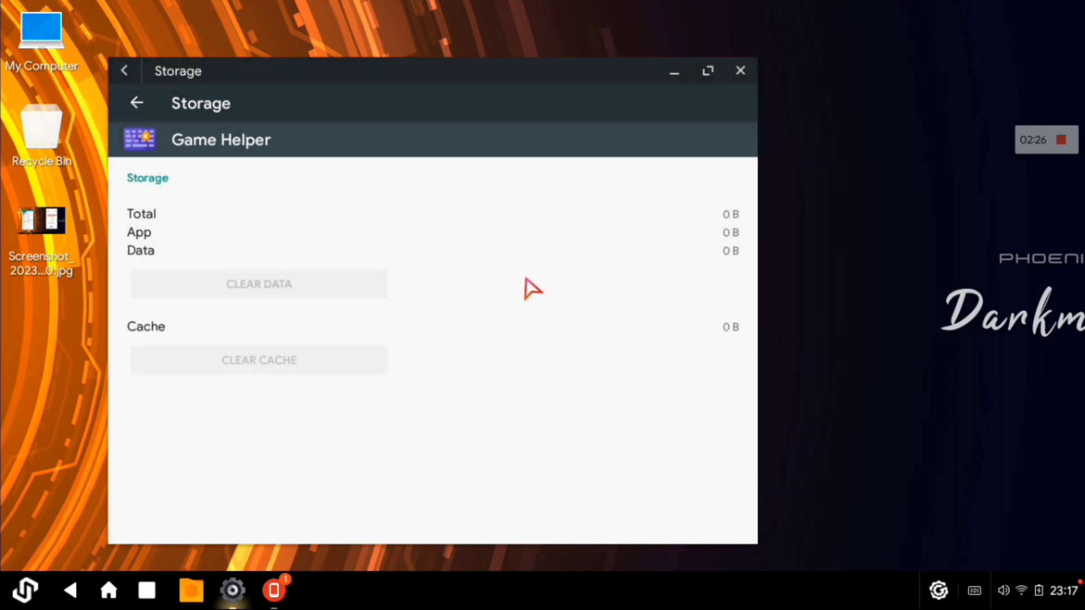
pyautogui.click(740, 70)
# - Reopen Game Helper and launch Free Fire from its game list
pyautogui.click(5, 577)
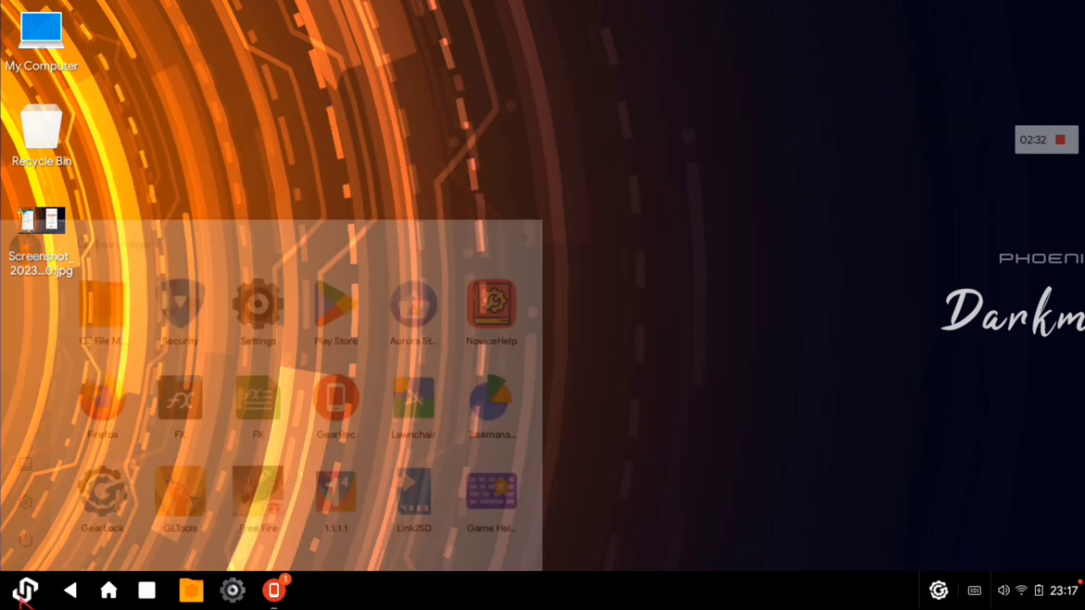
pyautogui.click(507, 515)
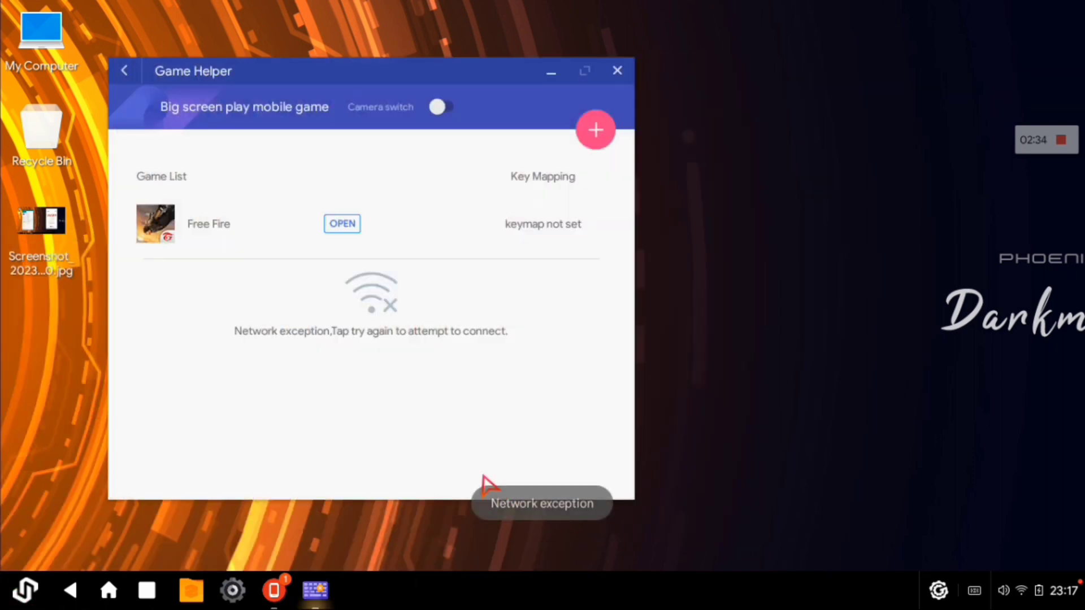
pyautogui.click(340, 226)
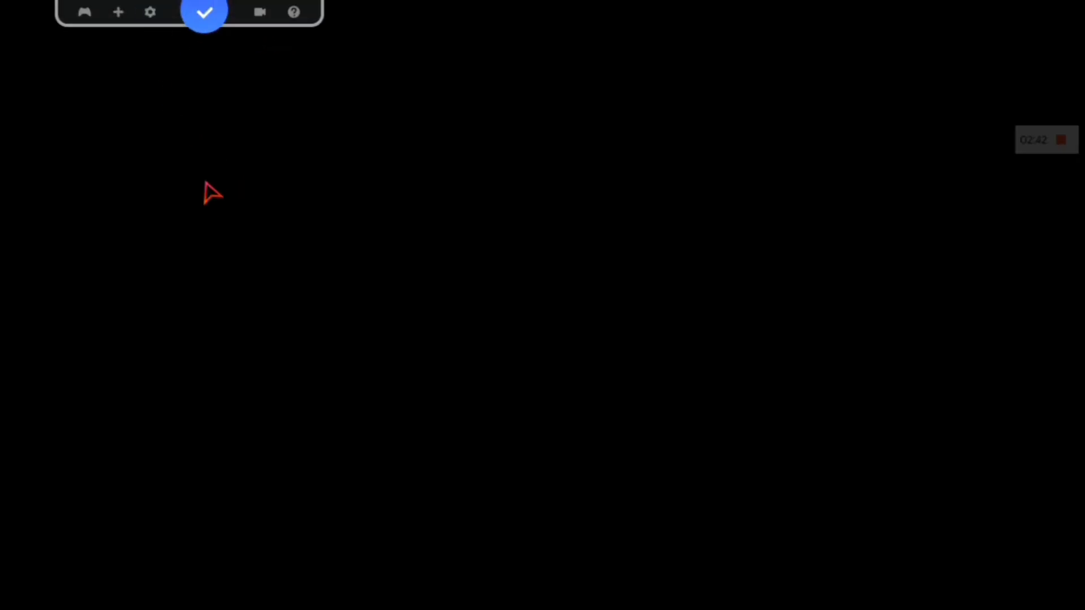
# - Switch the Free Fire key mapping overlay from gamepad to keyboard and save the mapping
pyautogui.click(83, 12)
pyautogui.click(133, 93)
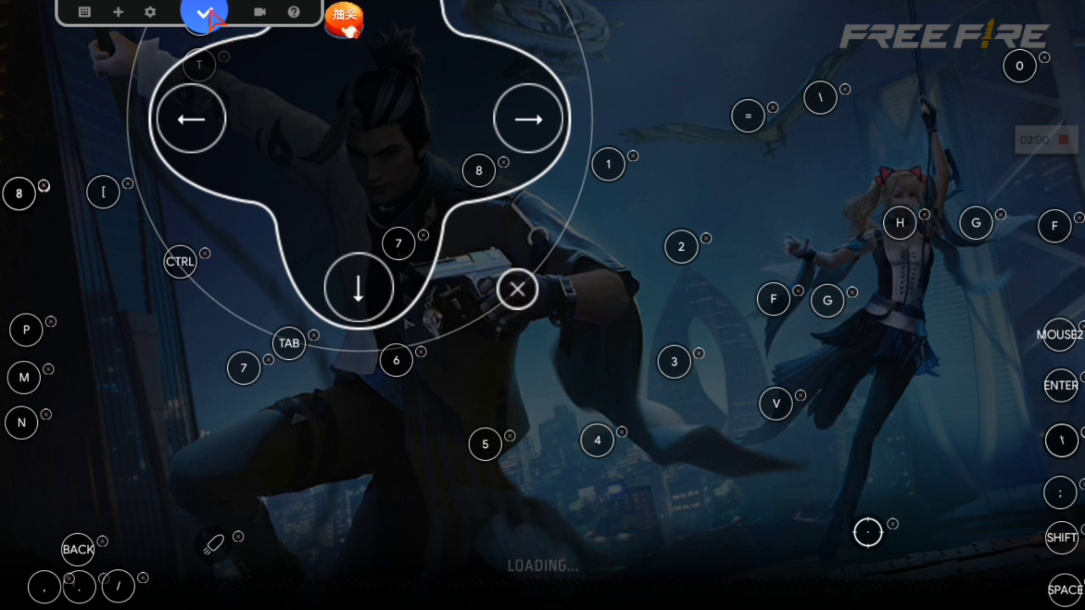
pyautogui.click(217, 16)
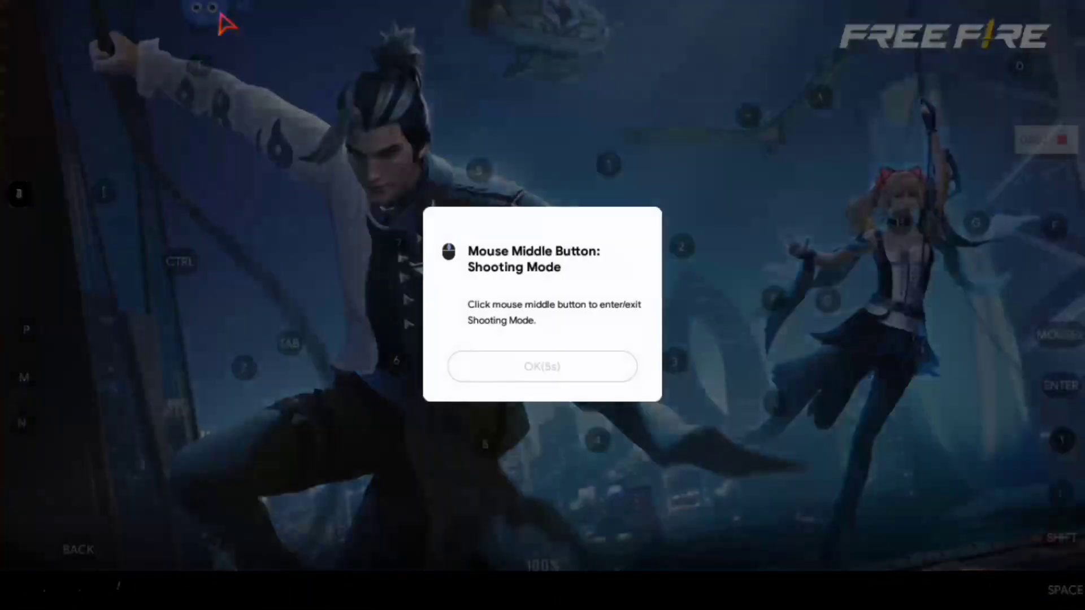